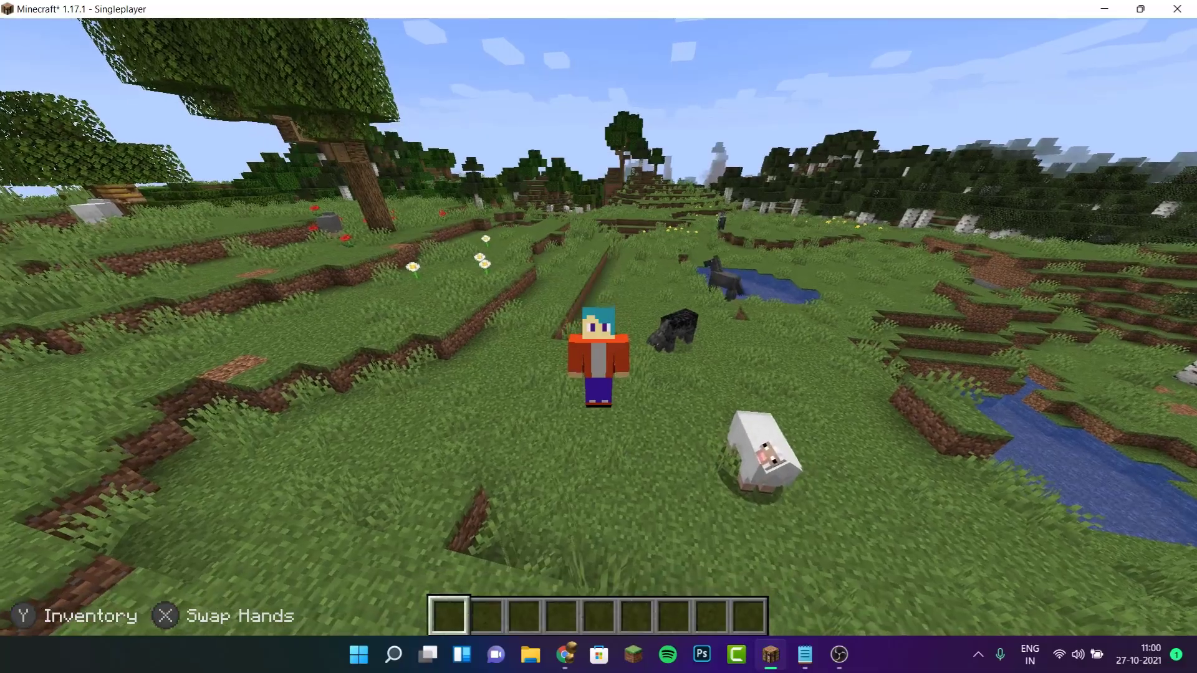
Run the player around the meadow toward the sheep, then pause and switch to Chrome
key(w)
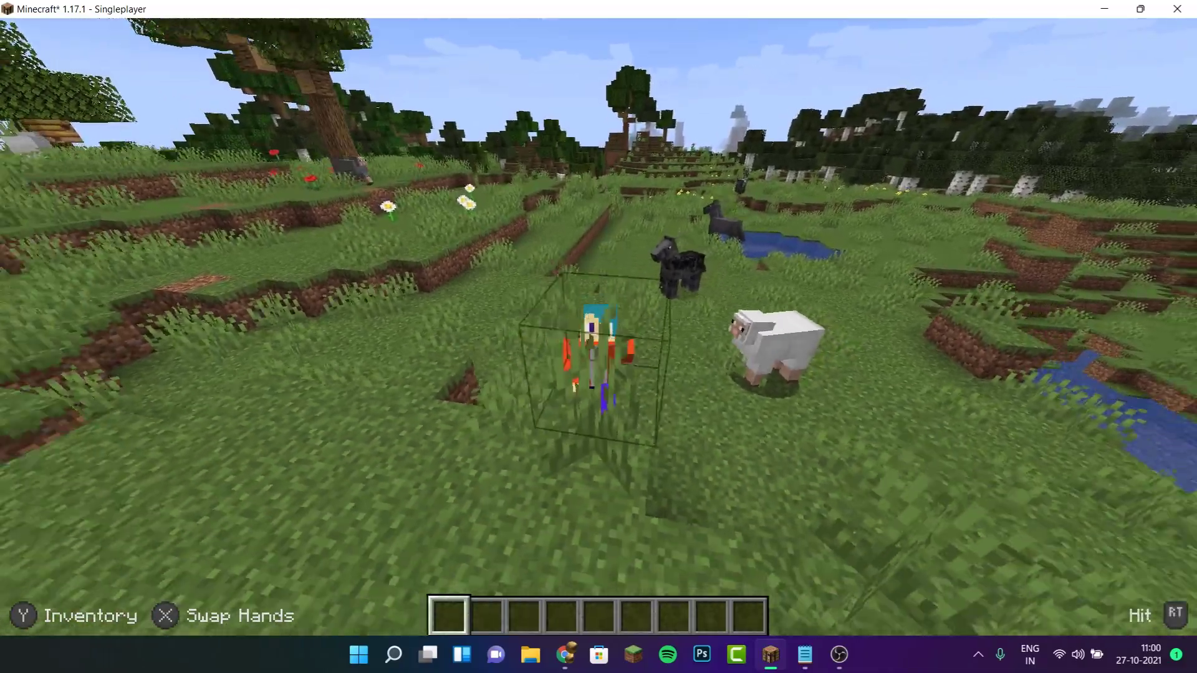
key(w)
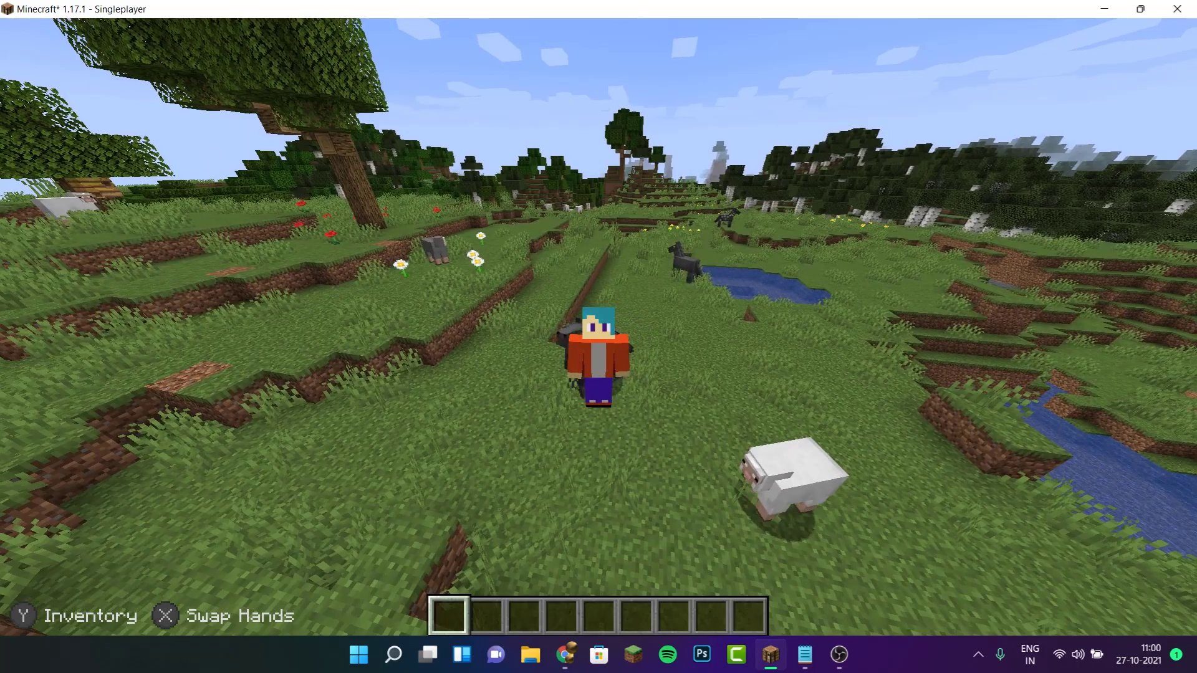
key(w)
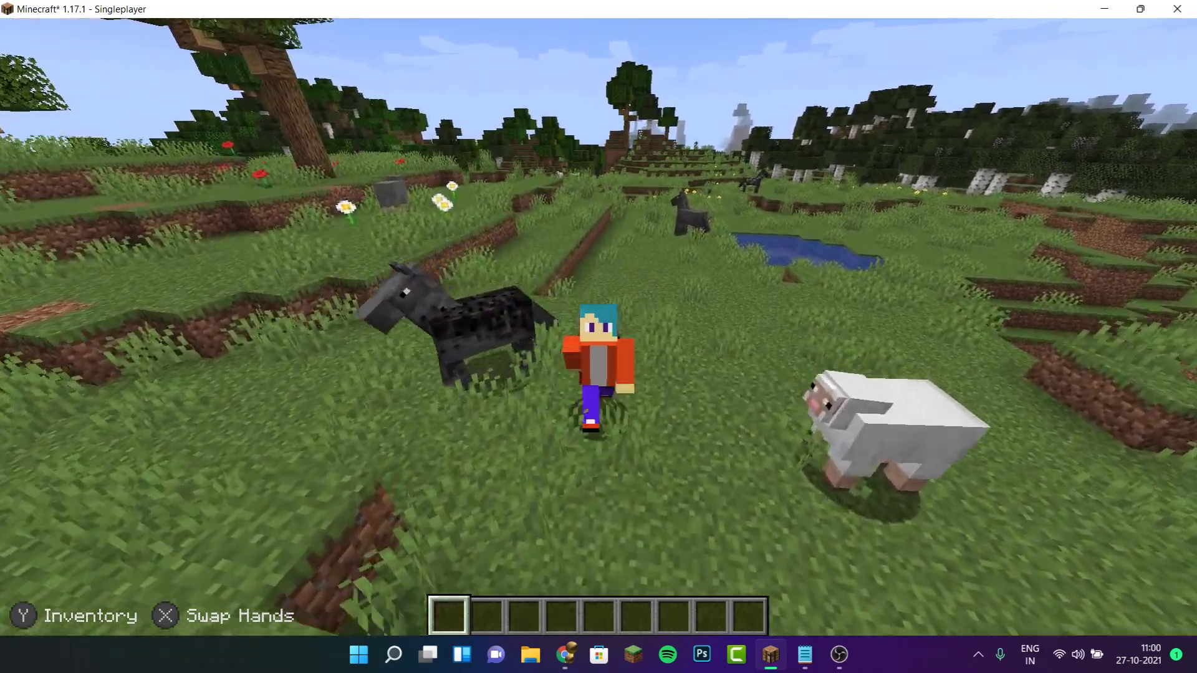
key(s)
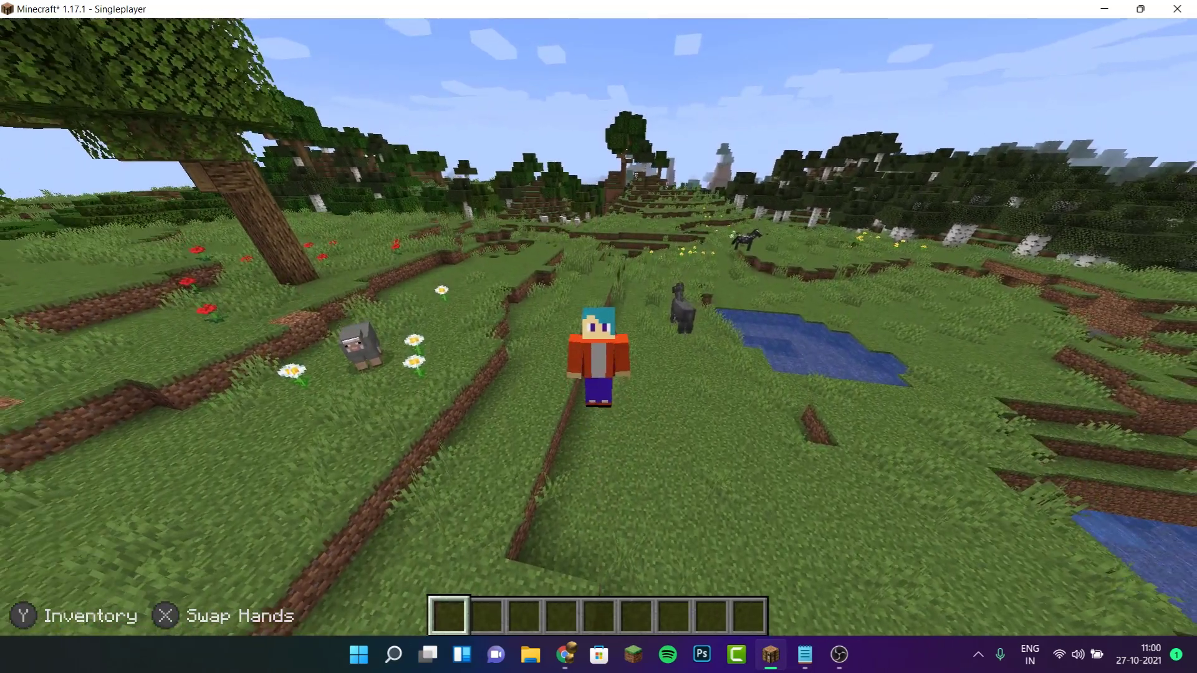
key(a)
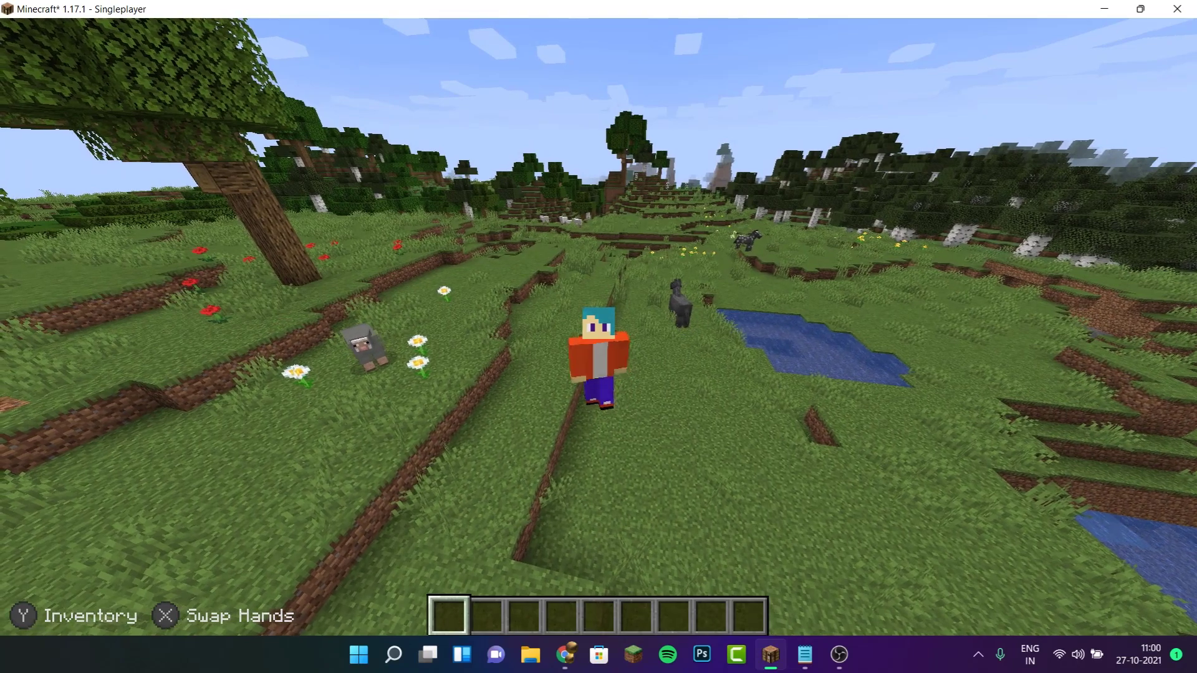
key(s)
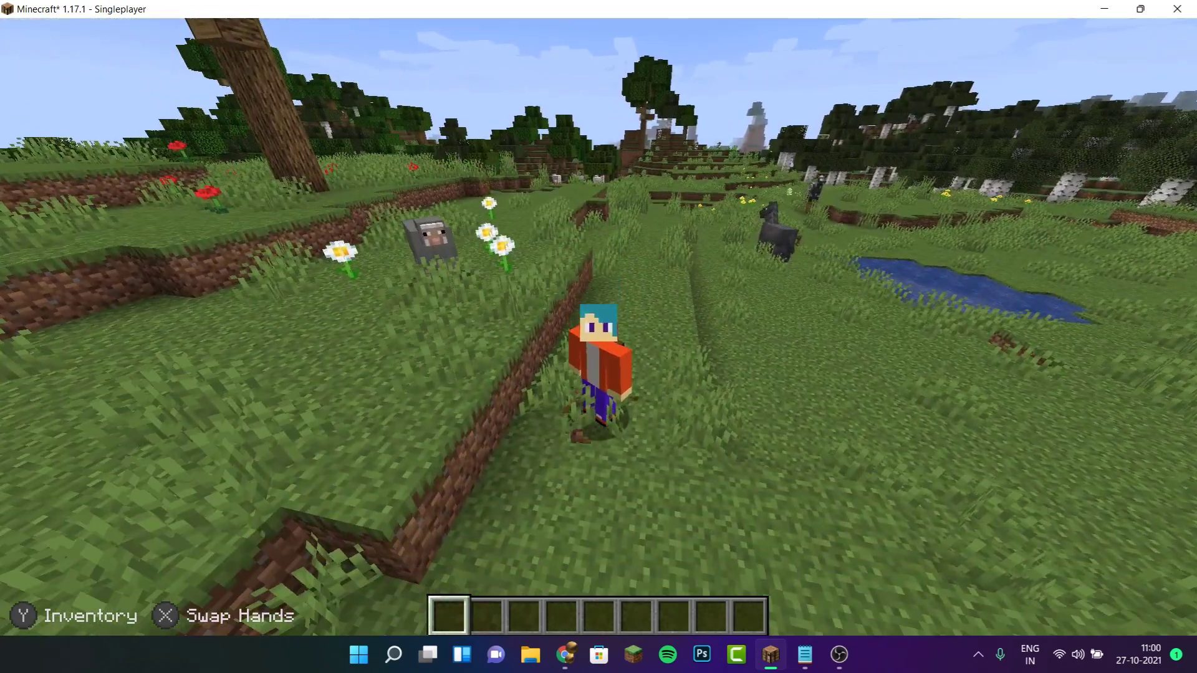
key(Escape)
click(564, 655)
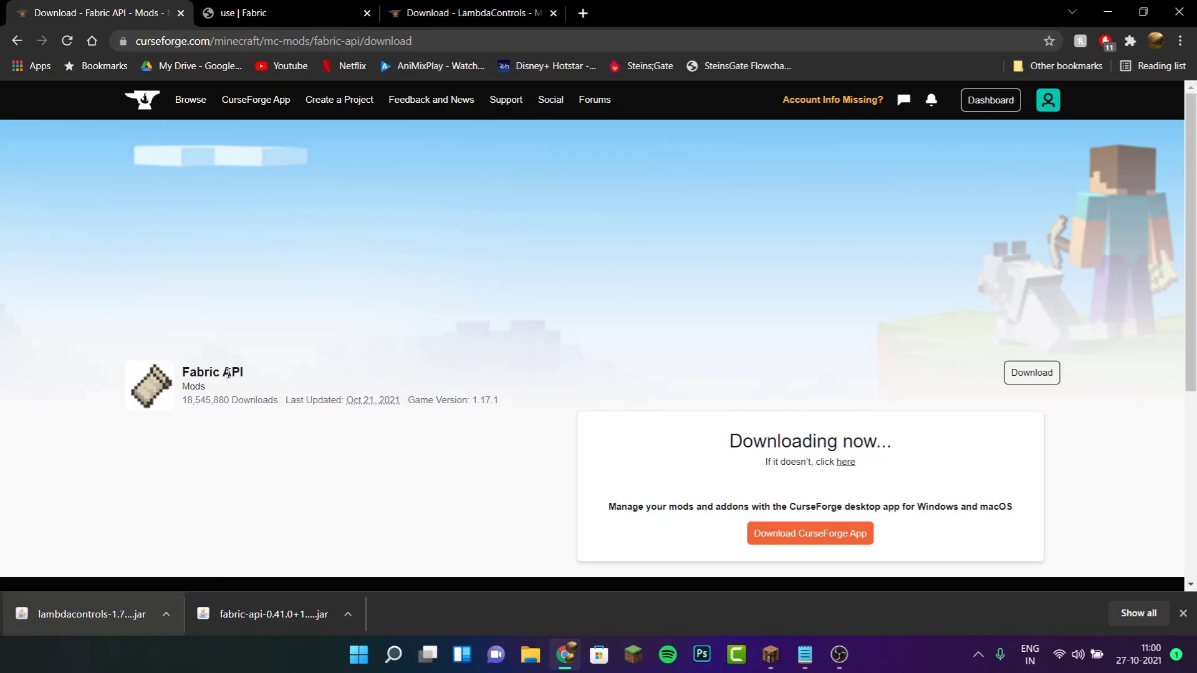
Download the Fabric Windows .EXE installer, keep it despite the warning, and return to LambdaControls
click(288, 6)
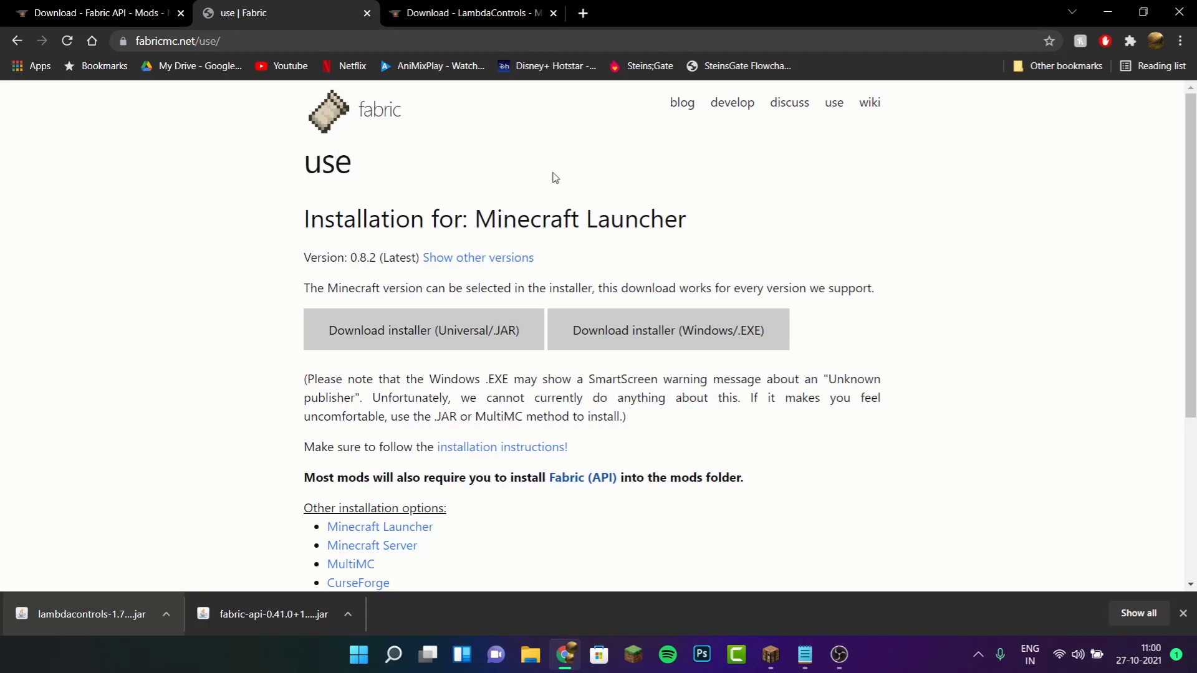
click(716, 342)
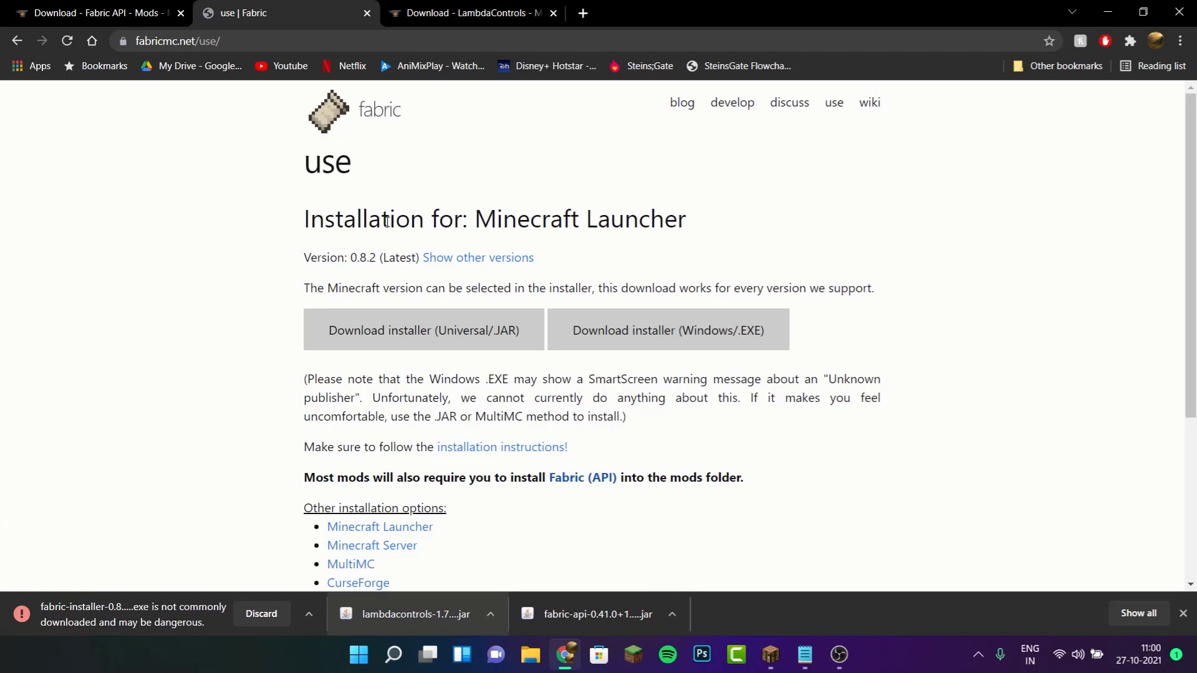
click(312, 609)
click(334, 551)
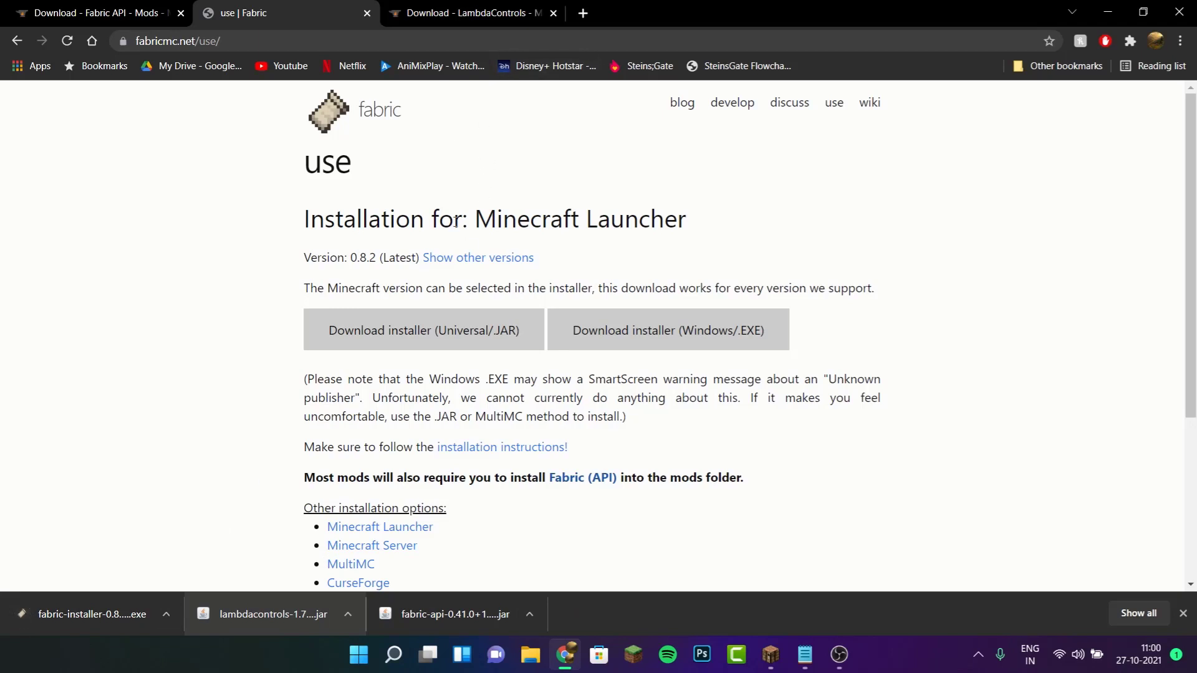
click(465, 6)
mouse_move(467, 113)
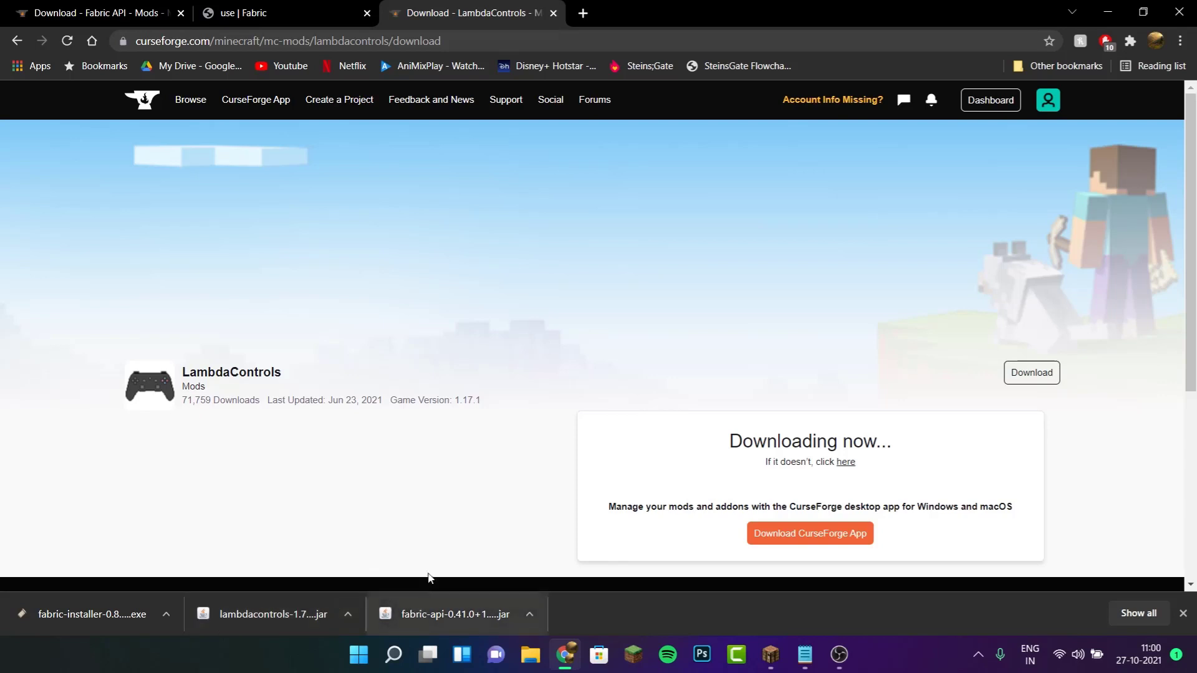
Install Fabric Loader 0.11.7 for Minecraft 1.17.1 despite the open-launcher warning, then close the installer
click(103, 609)
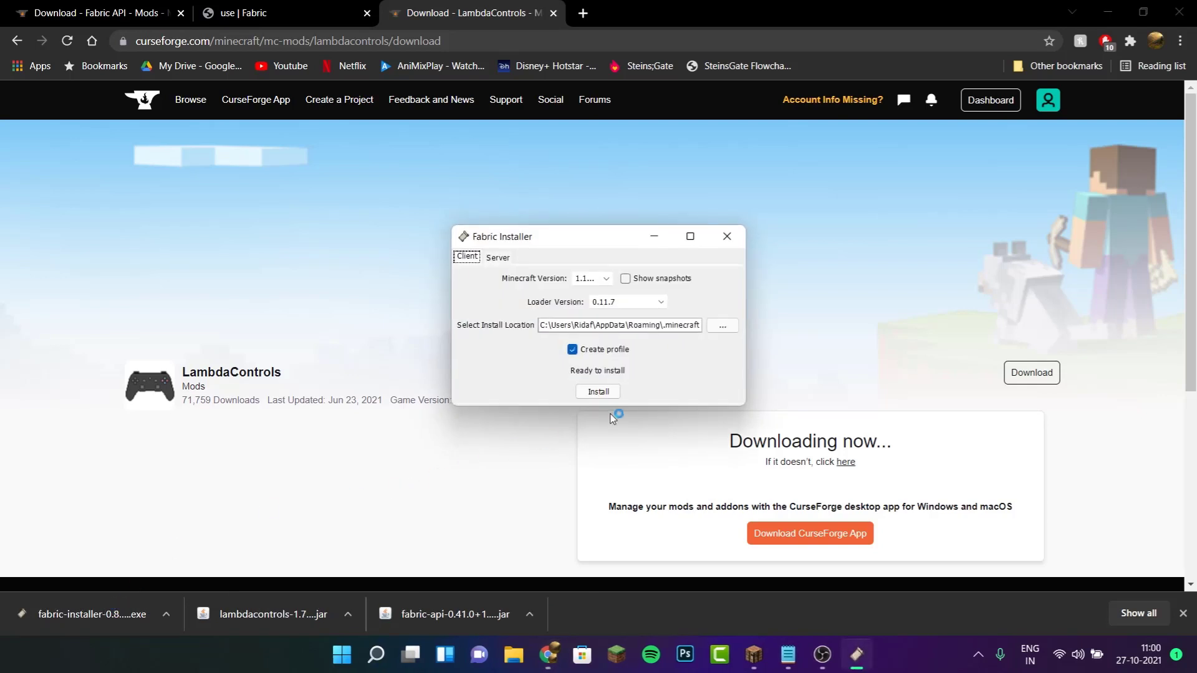
click(616, 394)
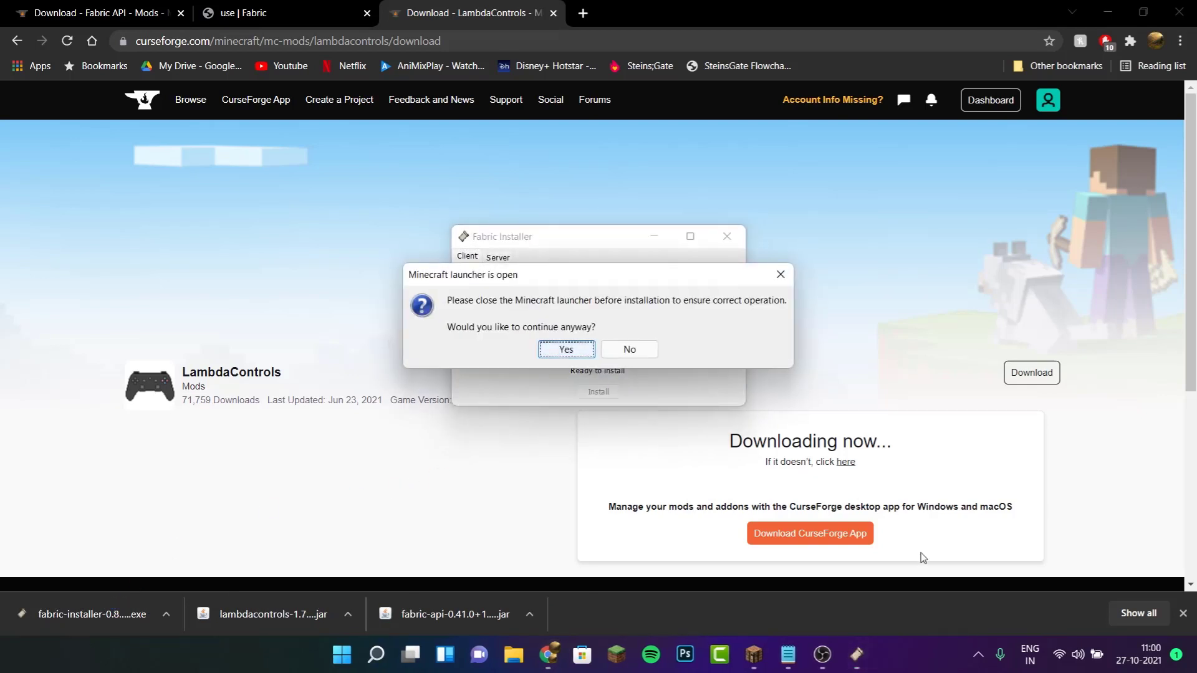
click(753, 653)
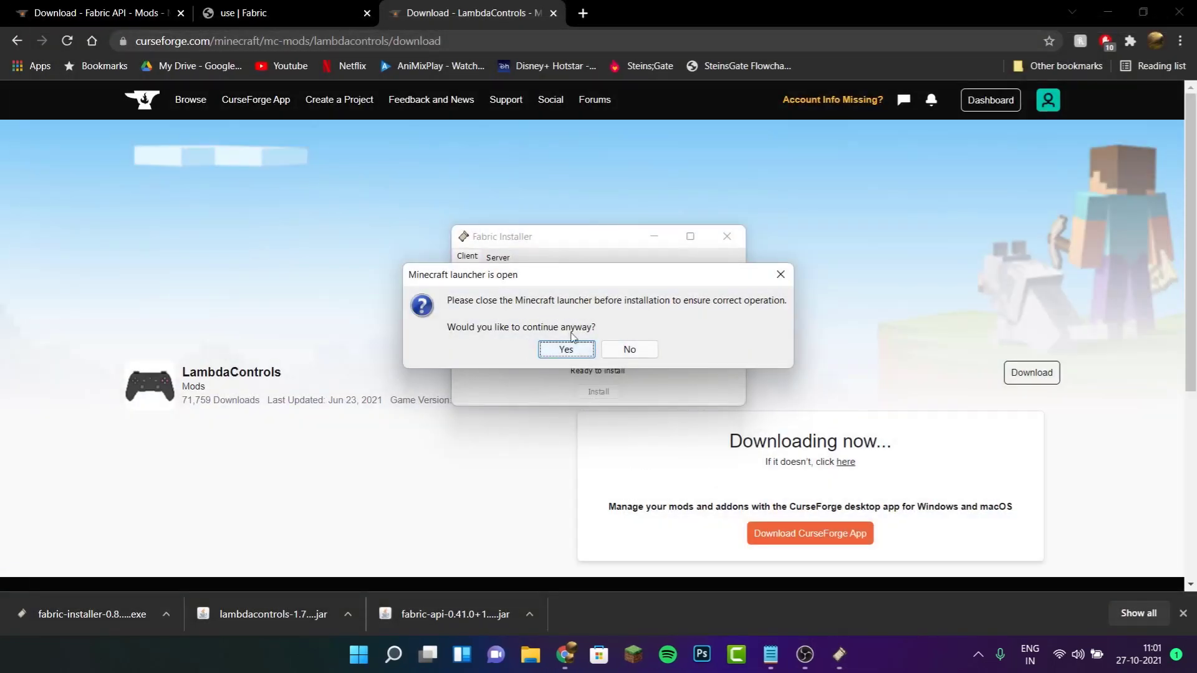
click(628, 350)
click(598, 391)
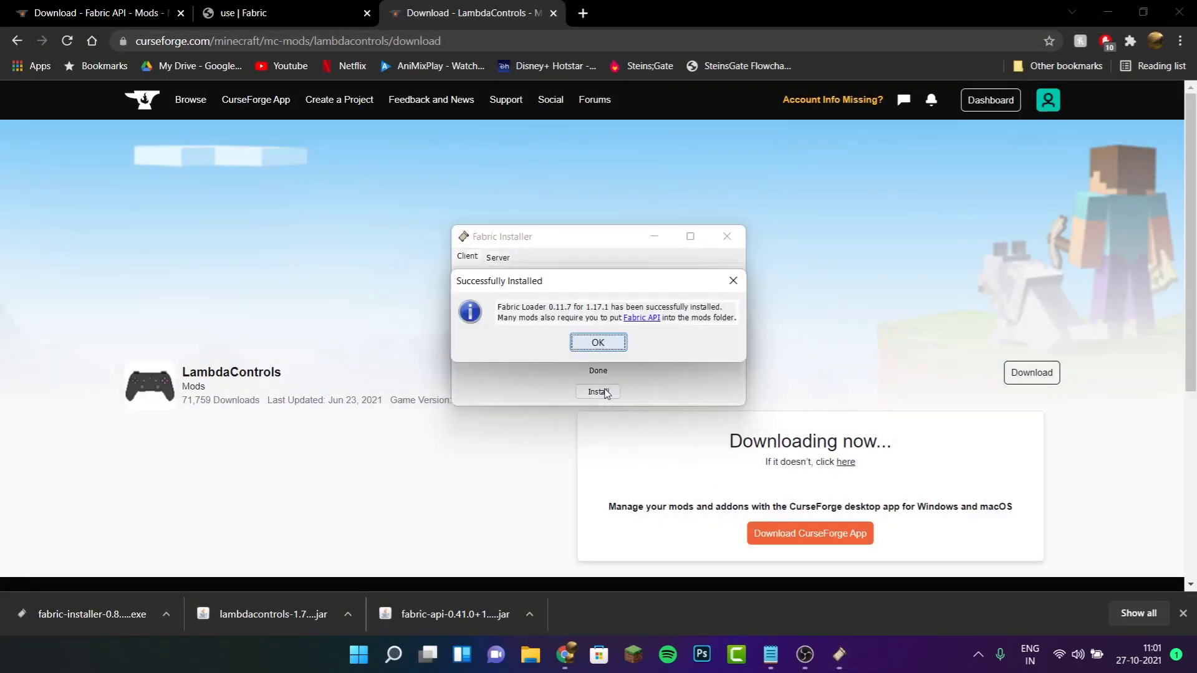
click(614, 351)
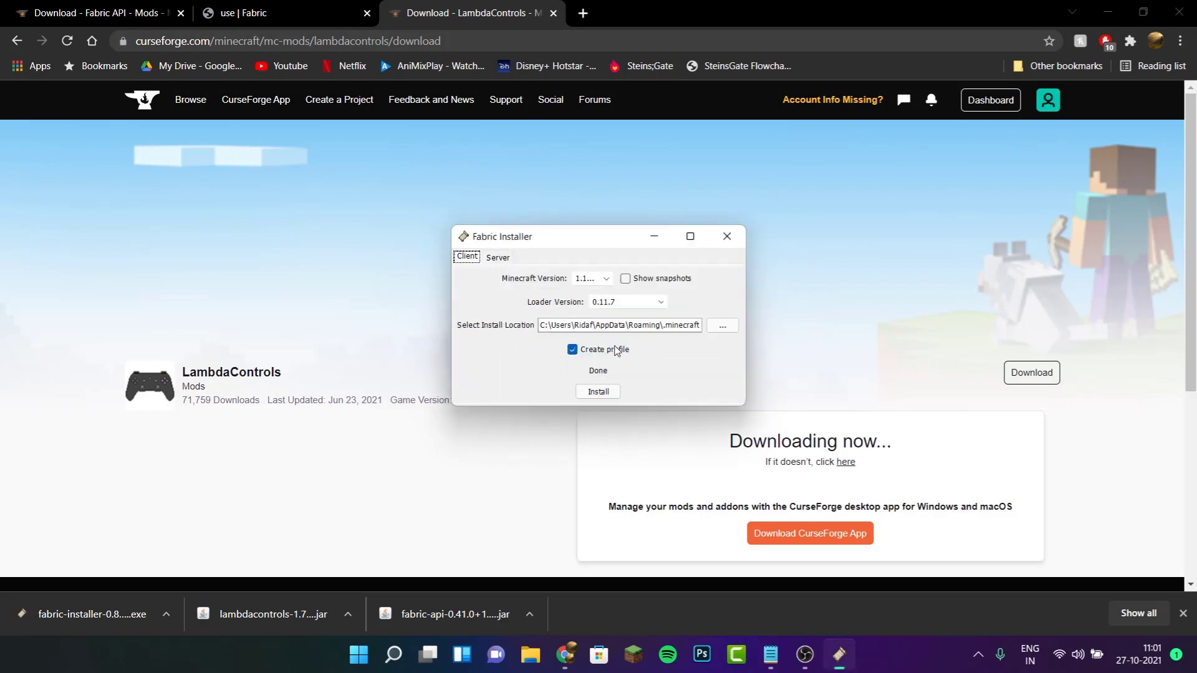
click(727, 236)
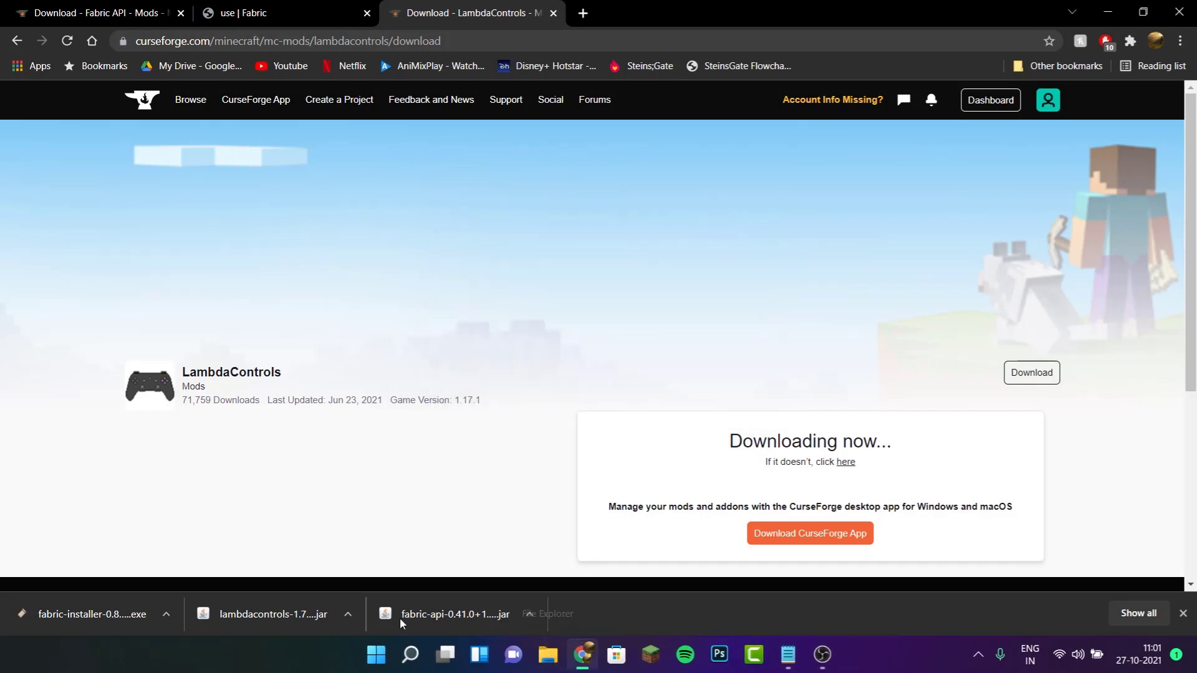
Reveal the downloaded lambdacontrols jar in its Data (D:) folder and bring up the Run box
click(348, 614)
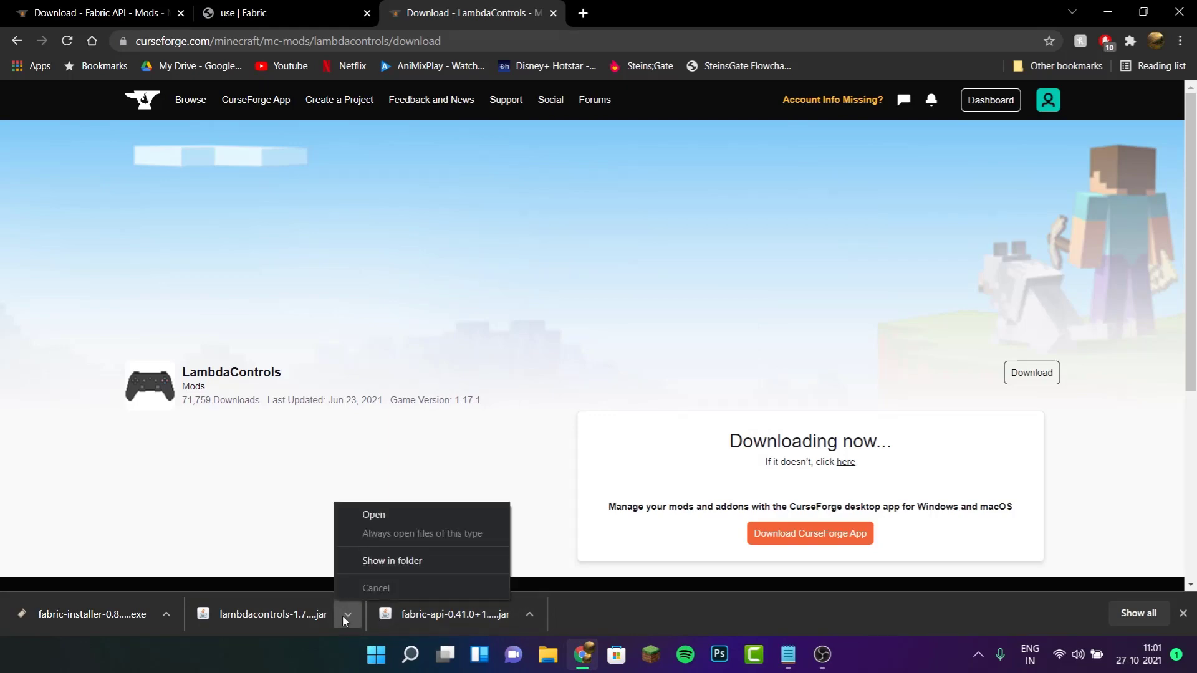
click(395, 560)
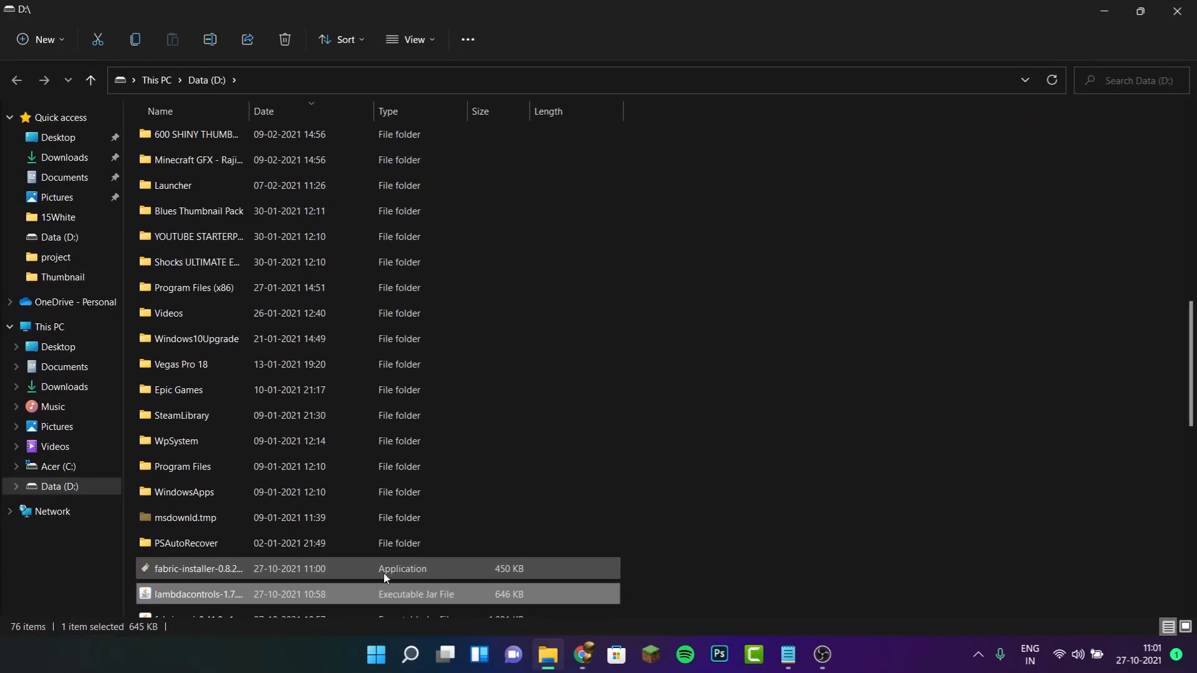
scroll(705, 540, down, 2)
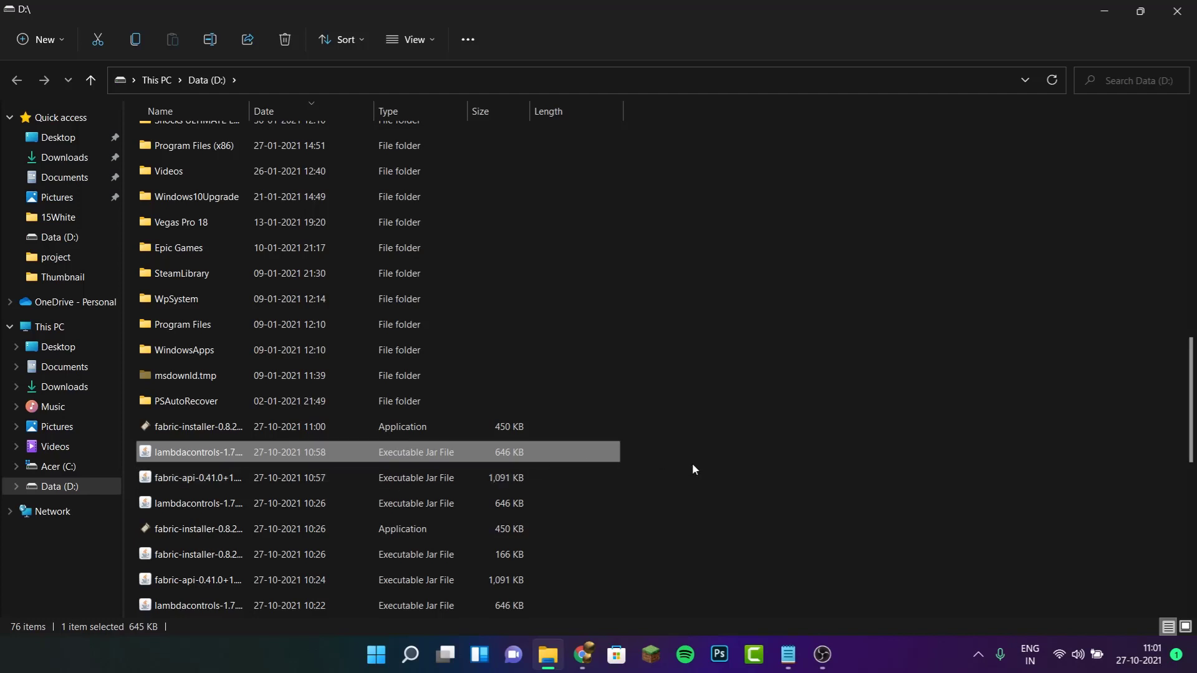
key(super+r)
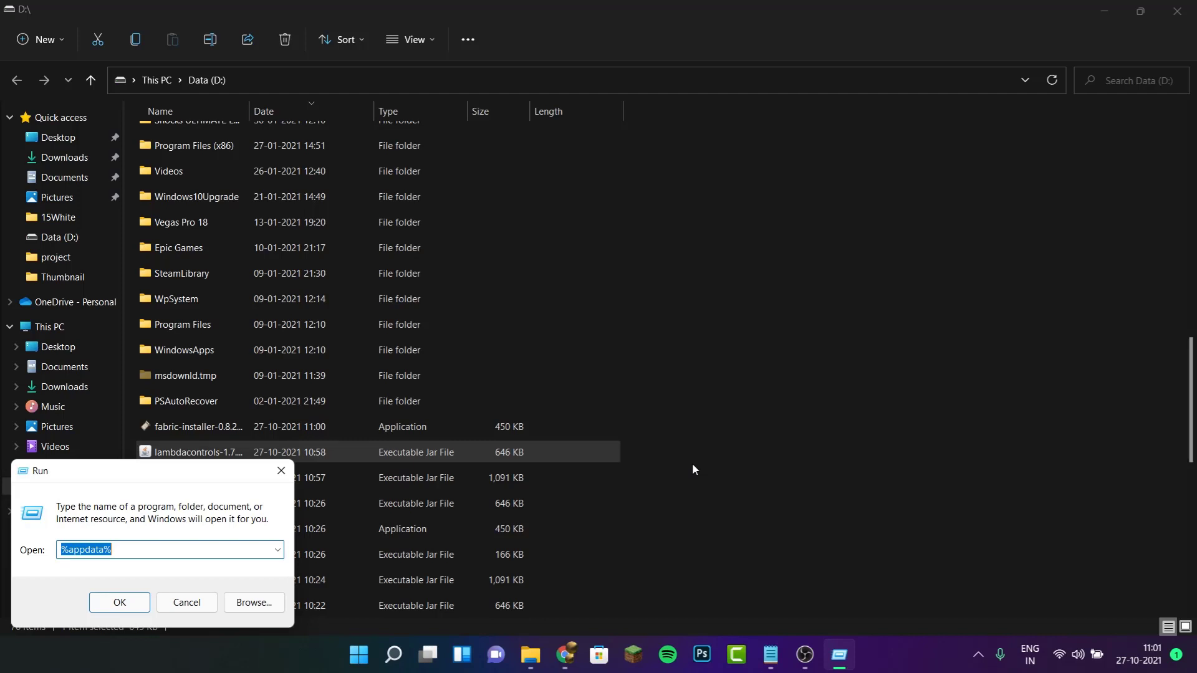
Open %appdata% and navigate into the .minecraft Mods folder
key(Return)
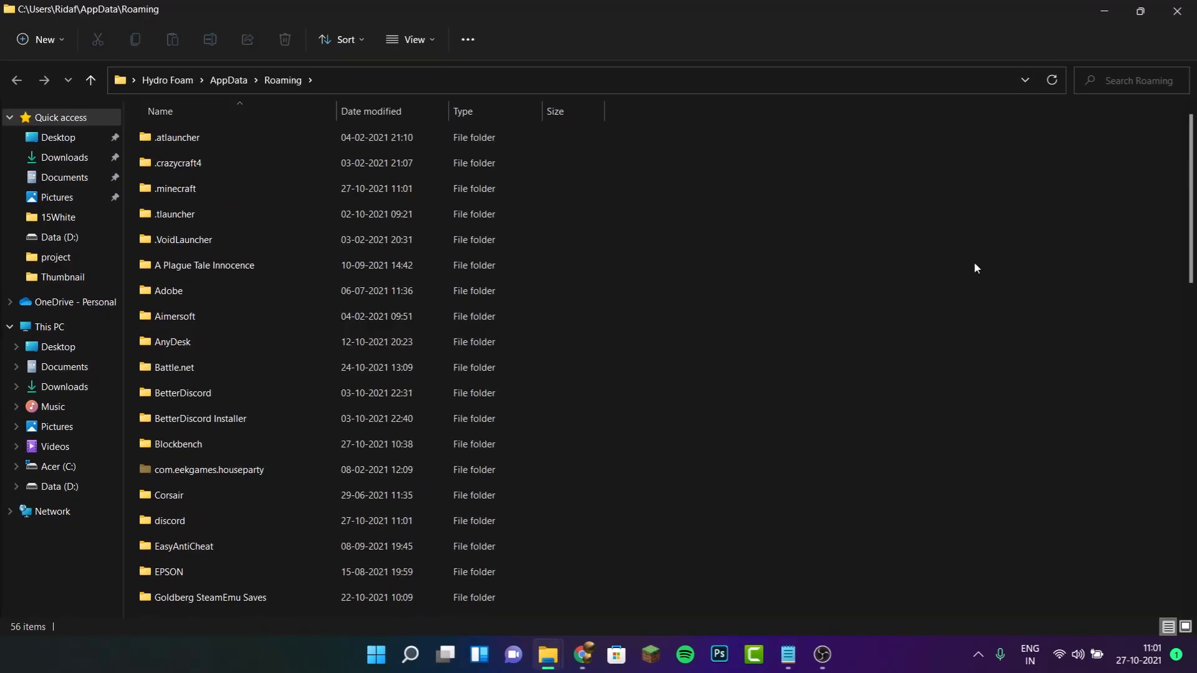
double_click(191, 187)
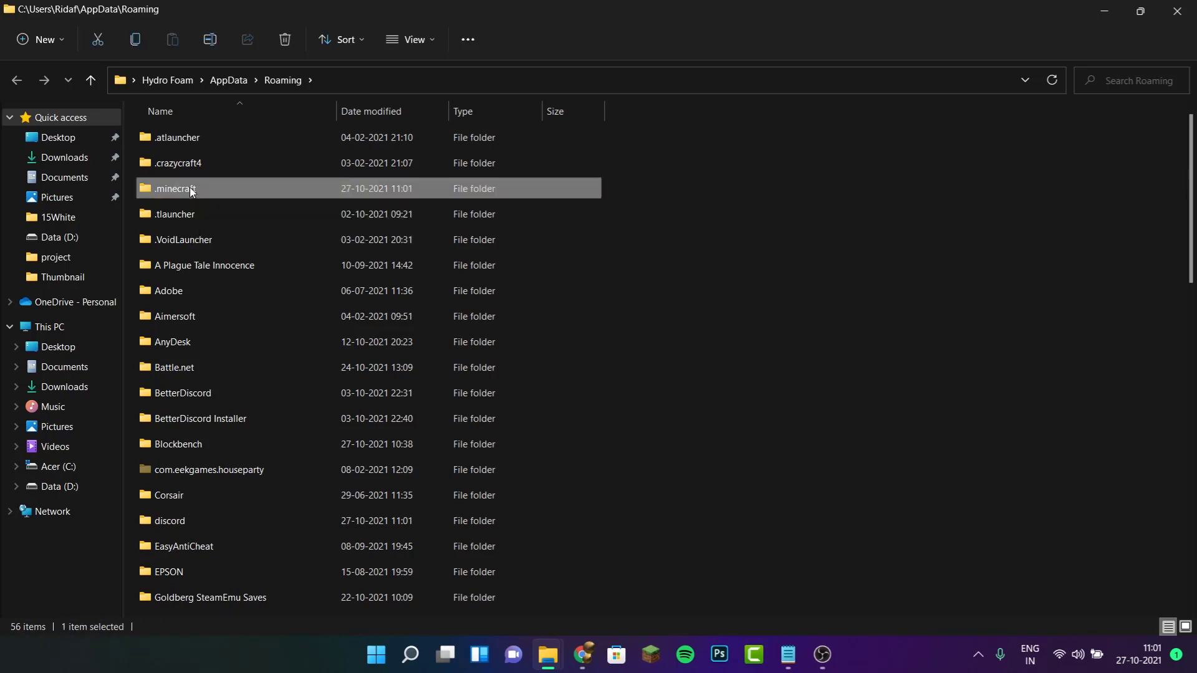
scroll(408, 384, down, 3)
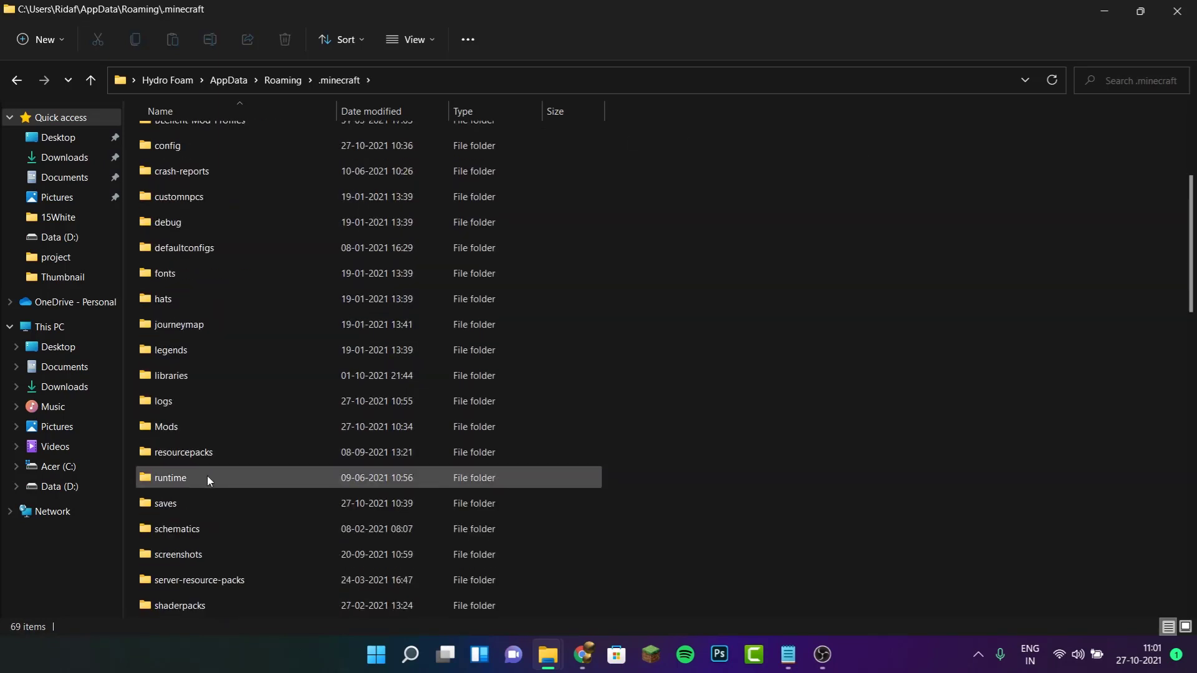
double_click(192, 430)
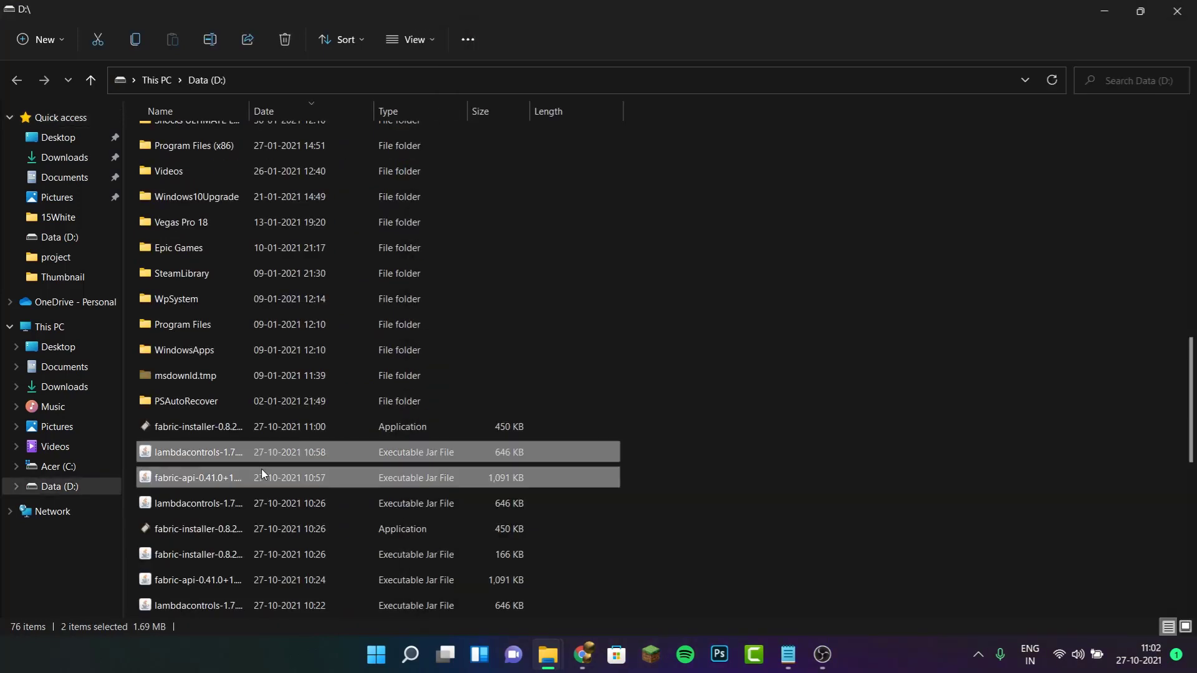
Move the two new jars into Mods, delete the duplicate copies, and close the Mods window
drag(207, 456, 941, 342)
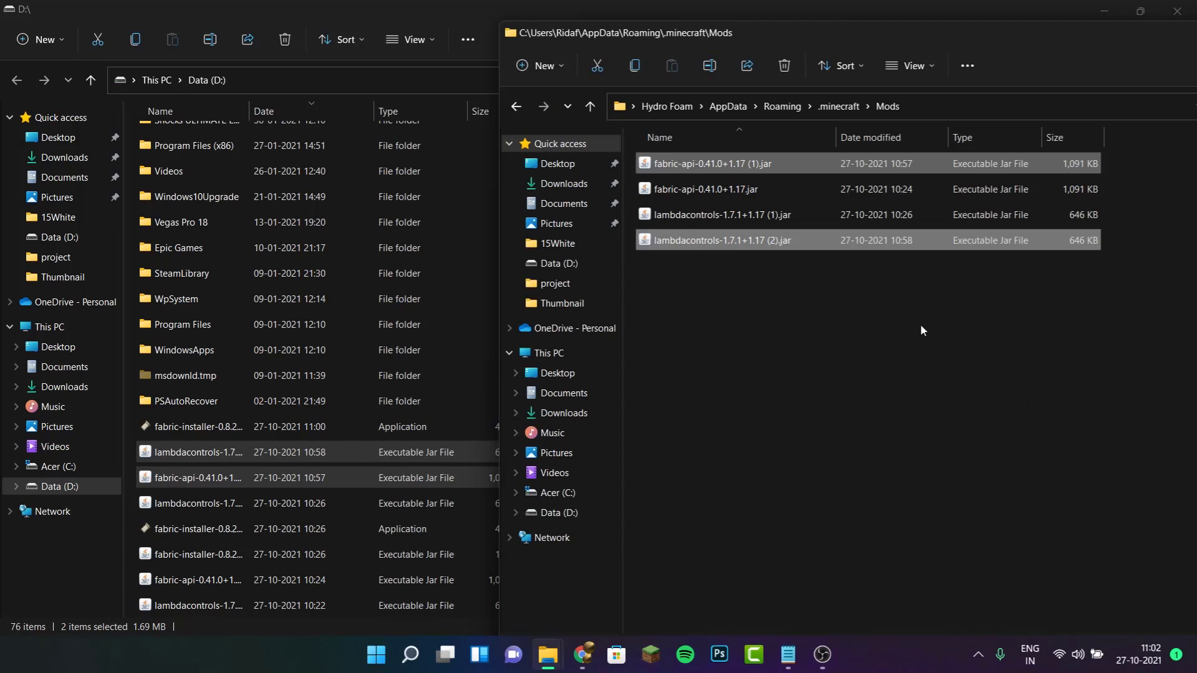
key(Delete)
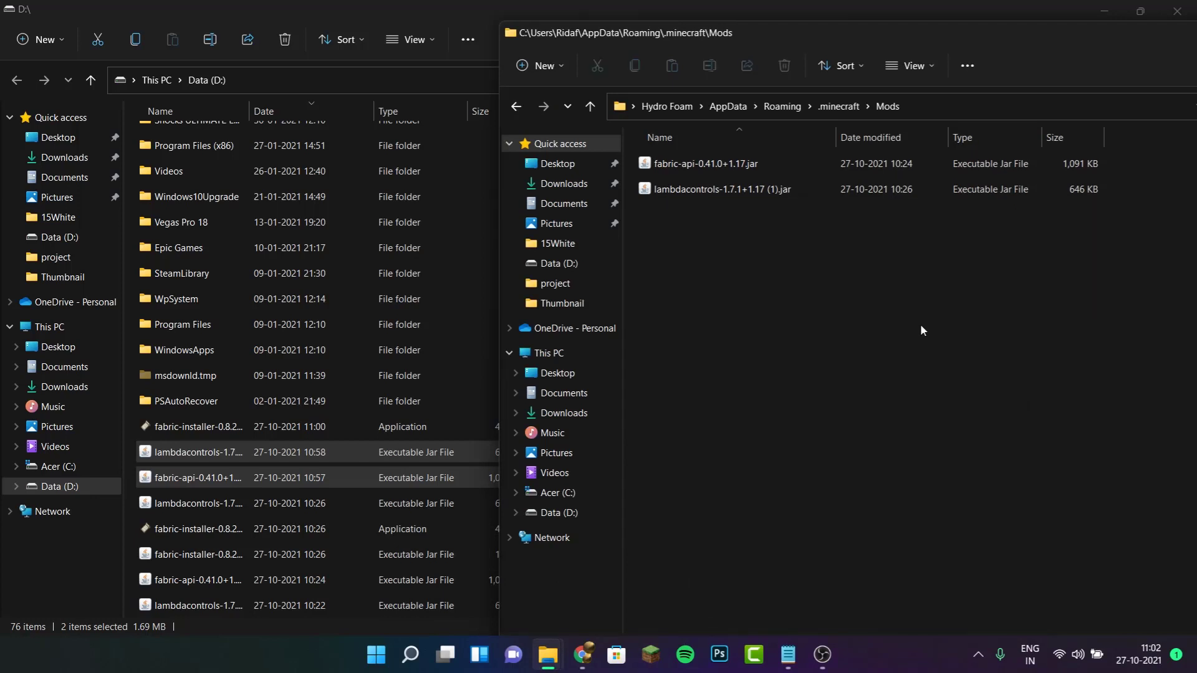
drag(746, 34, 531, 27)
click(1142, 22)
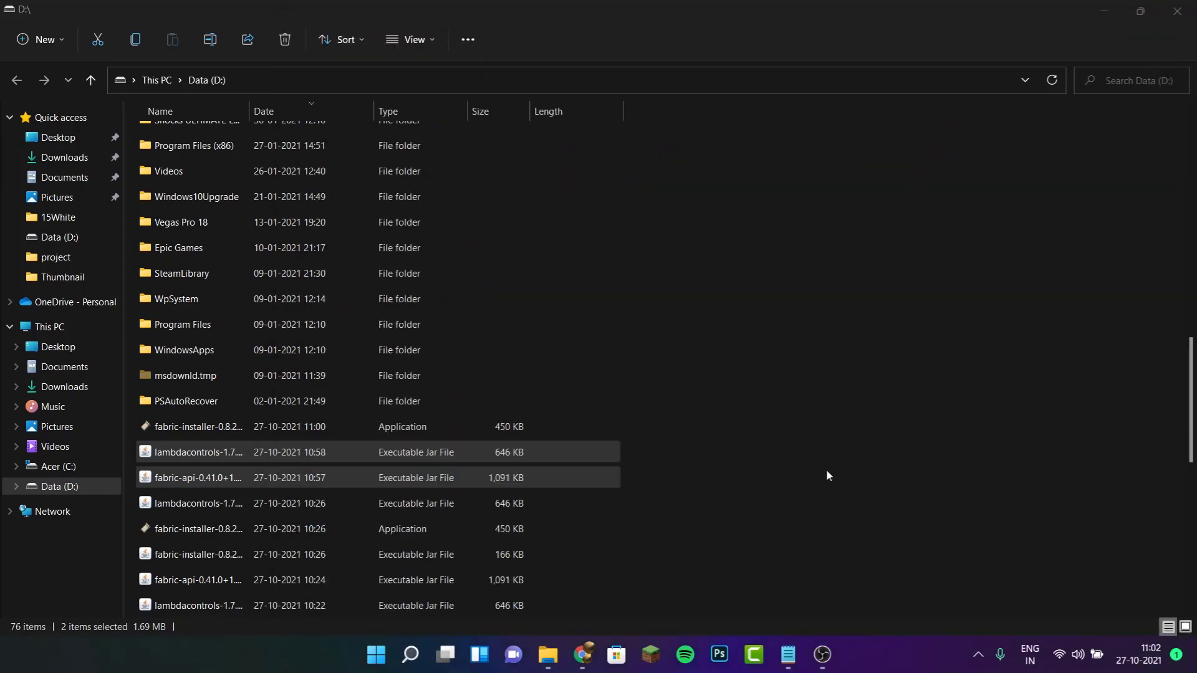
click(660, 657)
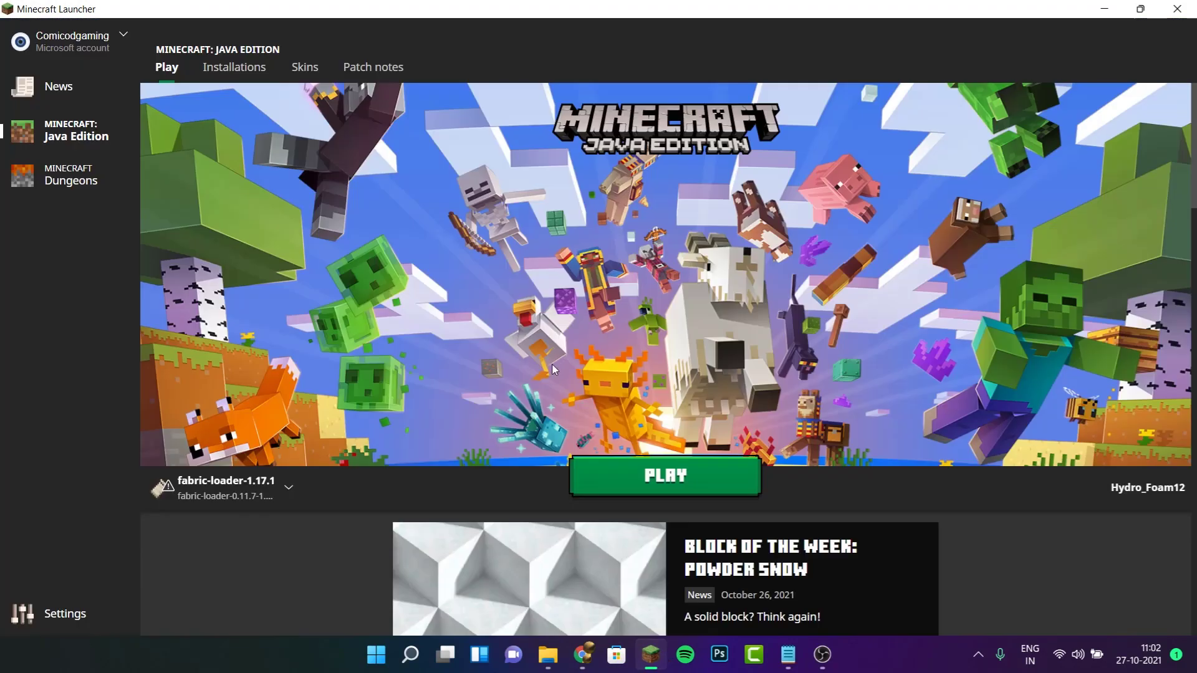
Create a 'controller' installation using release fabric-loader-0.11.7-1.17.1
click(228, 68)
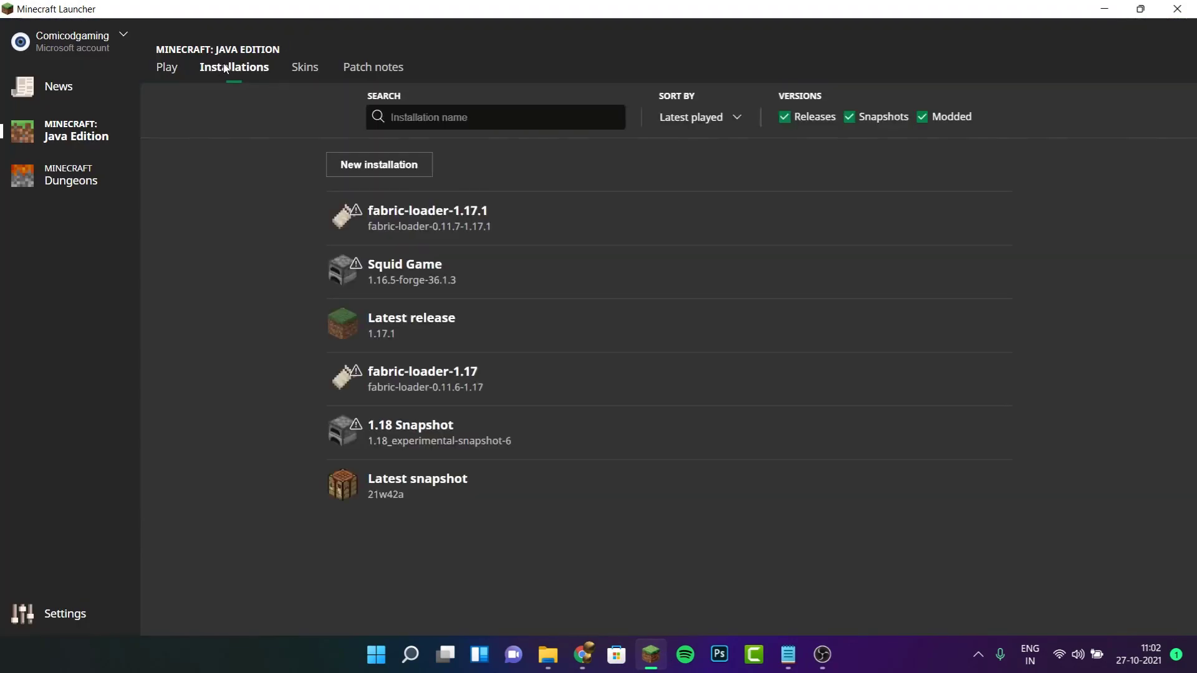
click(387, 161)
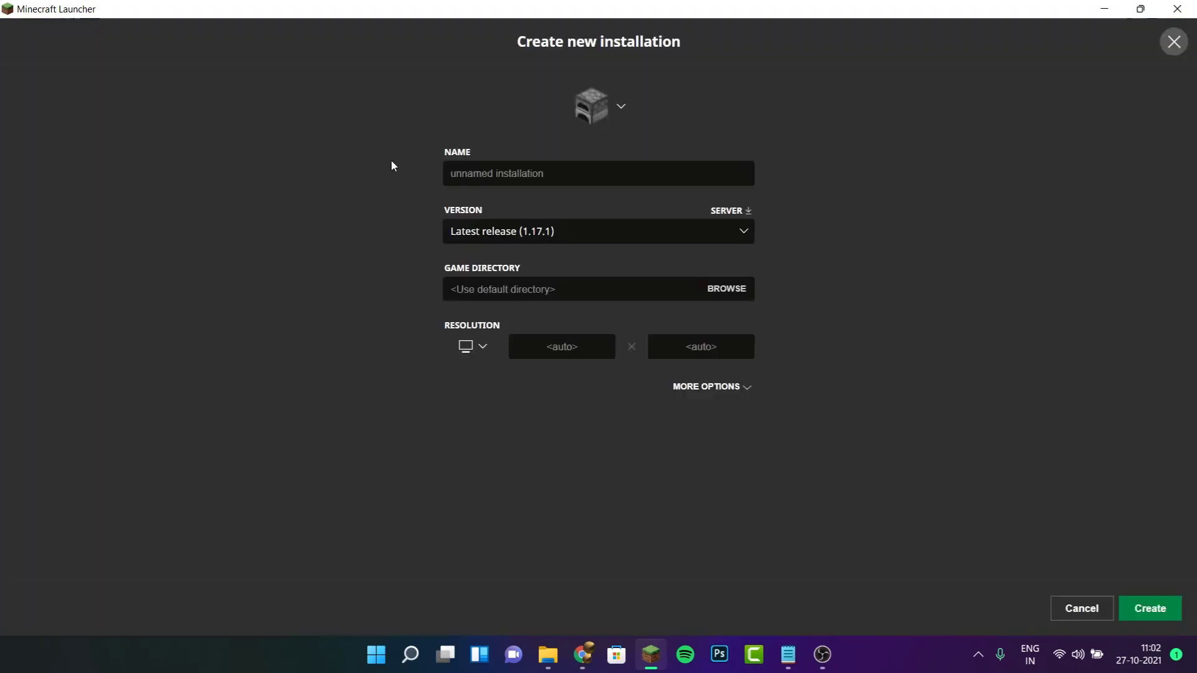
click(569, 230)
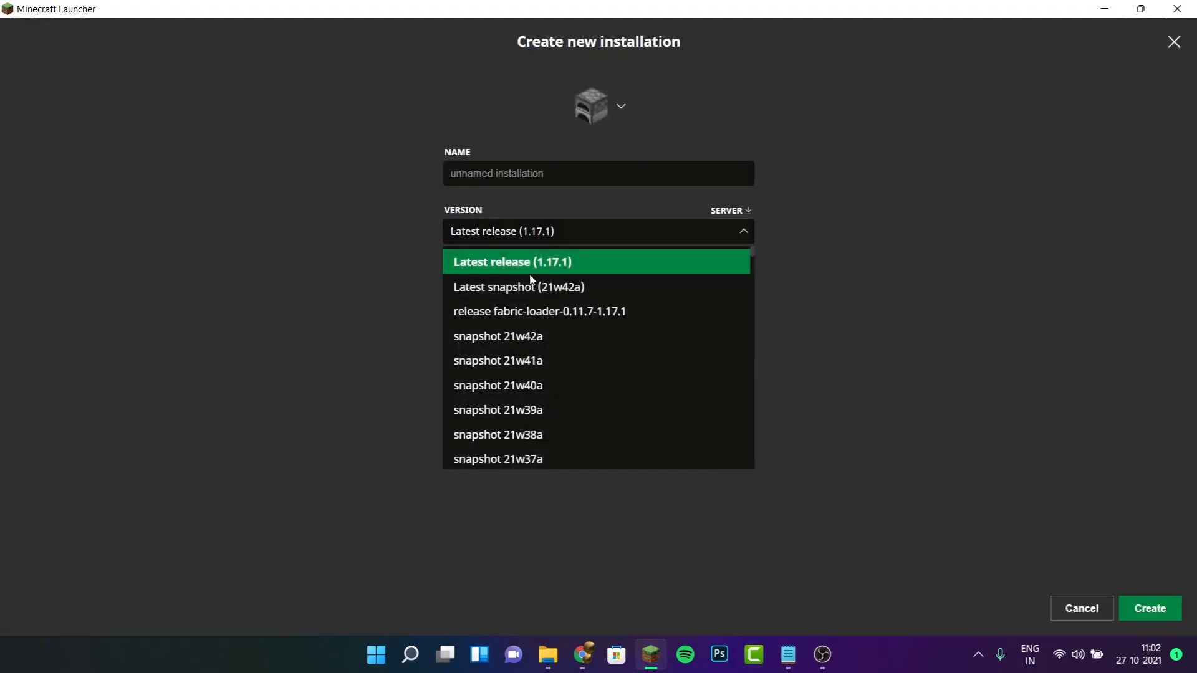
click(540, 312)
click(531, 177)
text(f)
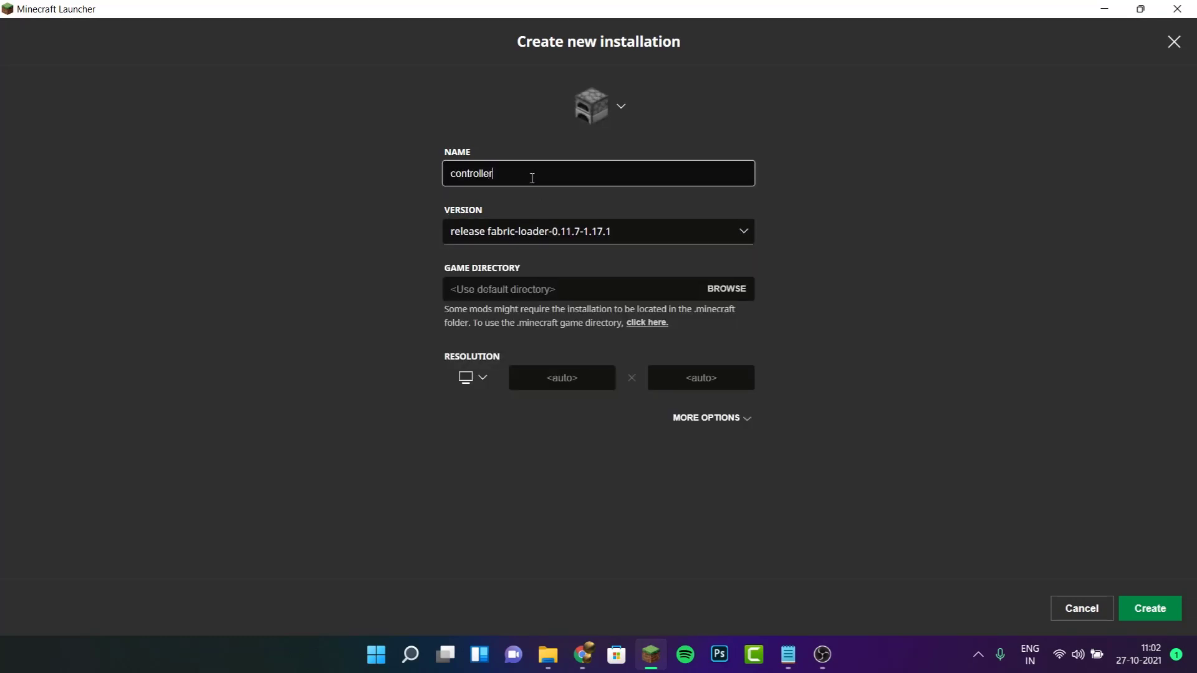
click(1159, 614)
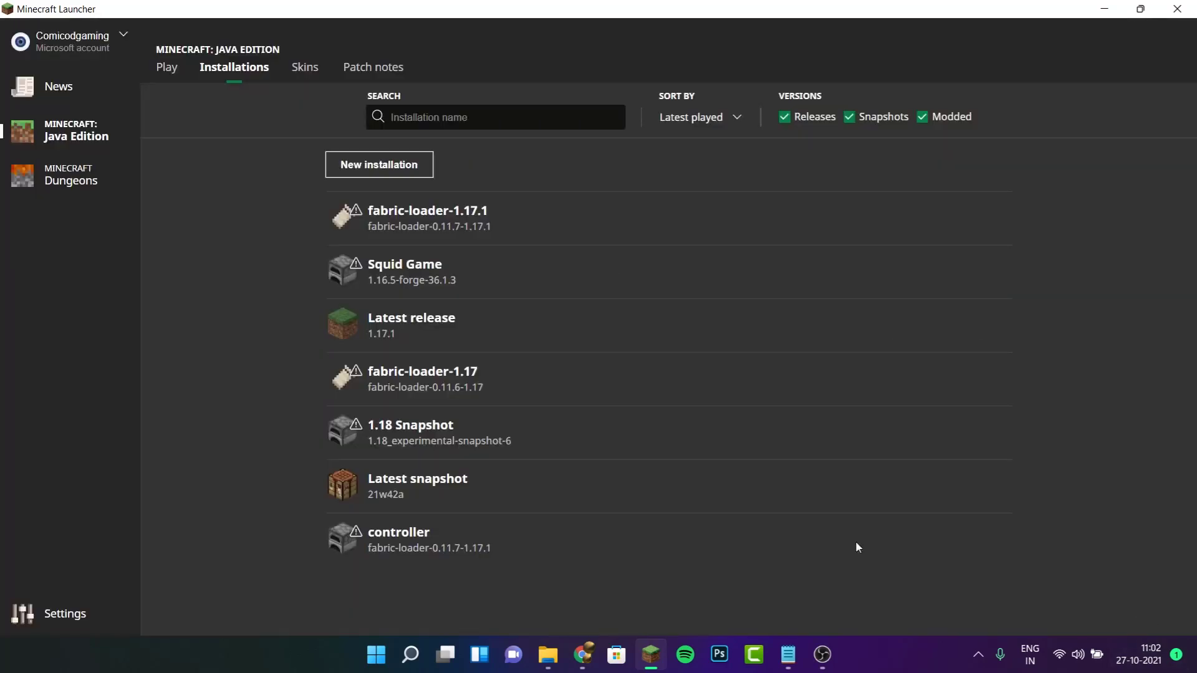
Select the controller installation on the Play page and launch the game
click(165, 72)
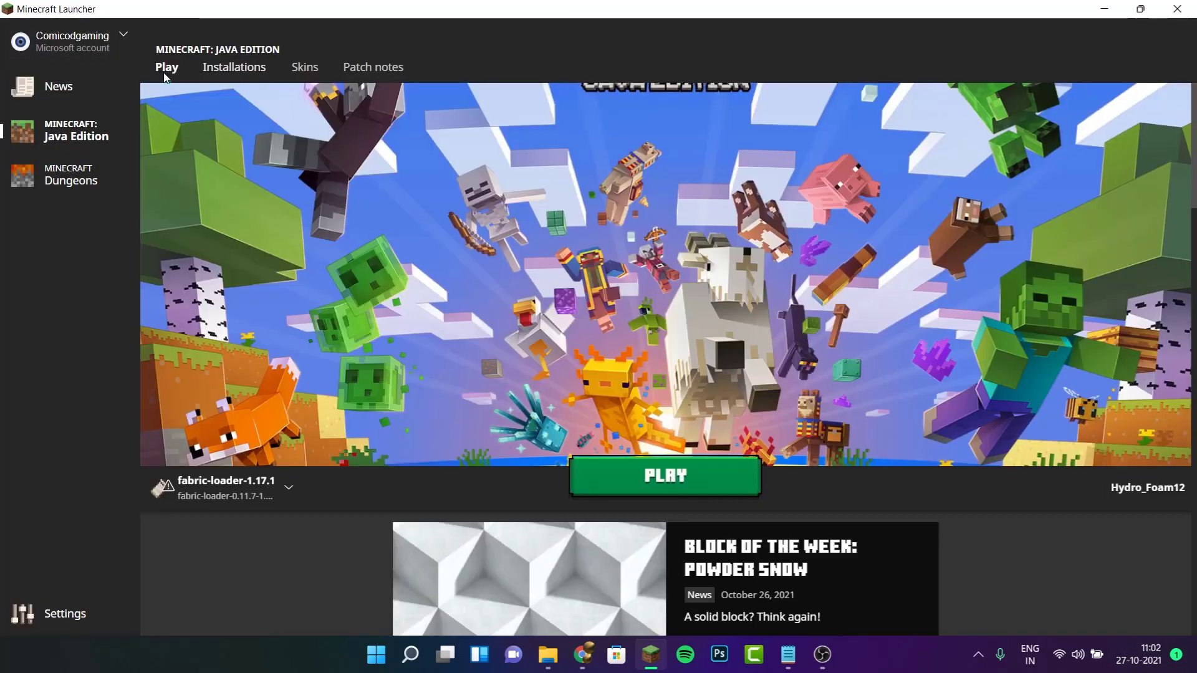
click(239, 499)
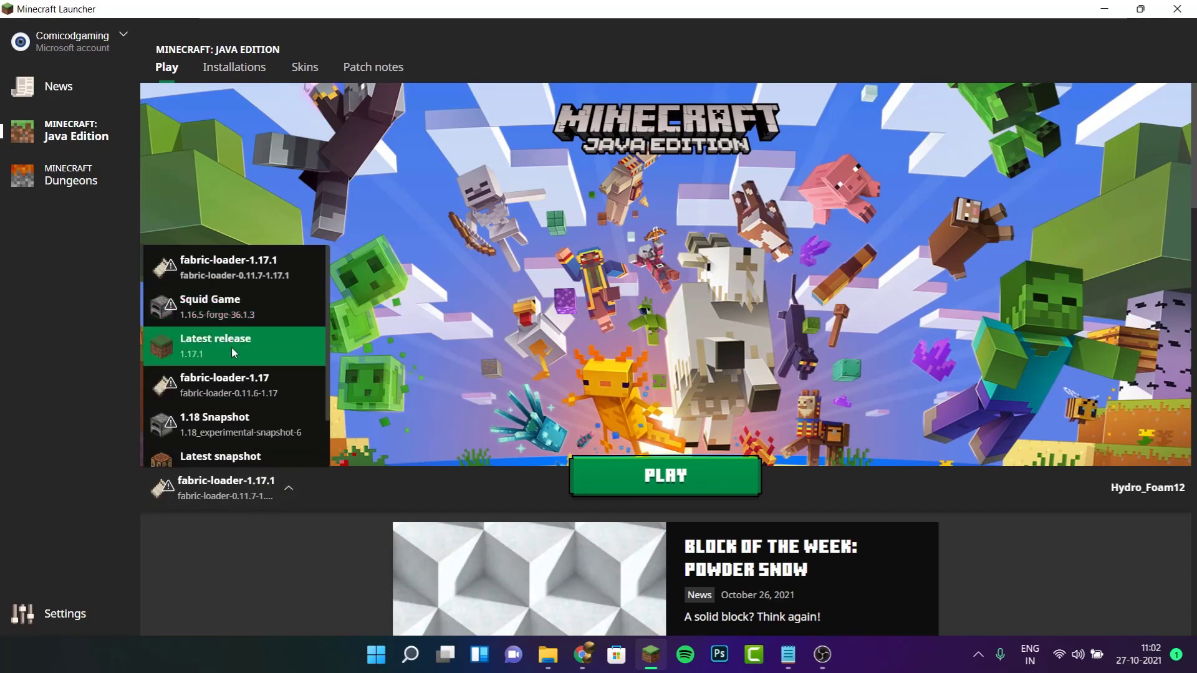
scroll(230, 346, down, 1)
click(251, 444)
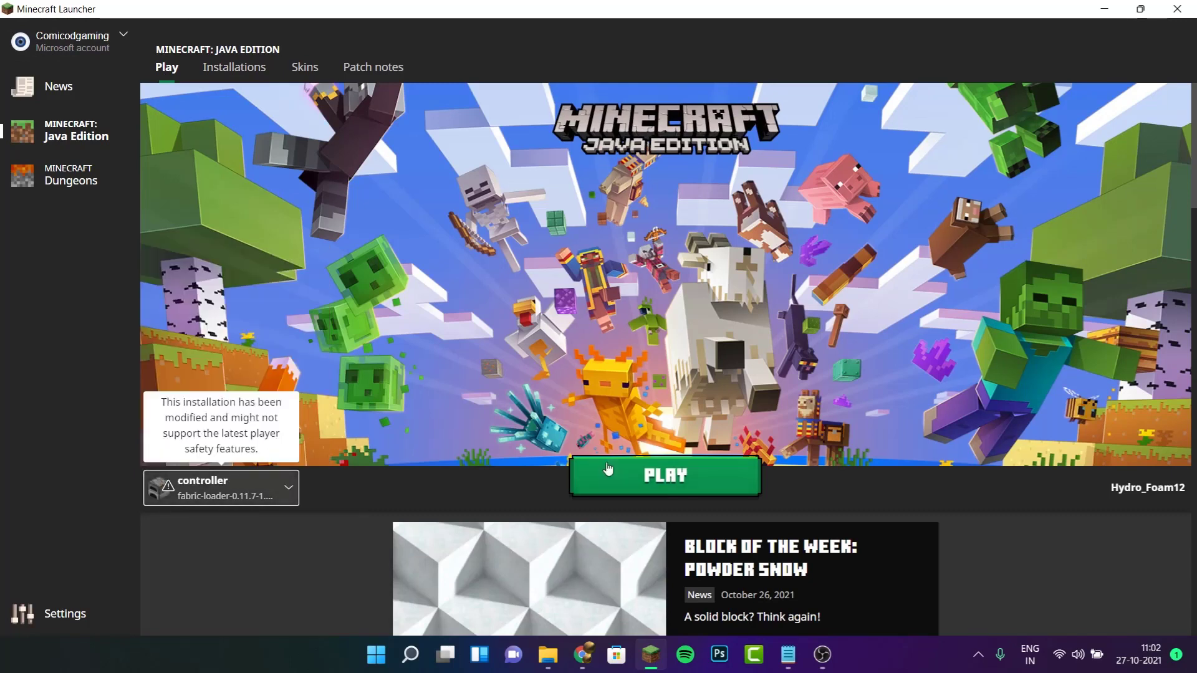
click(607, 469)
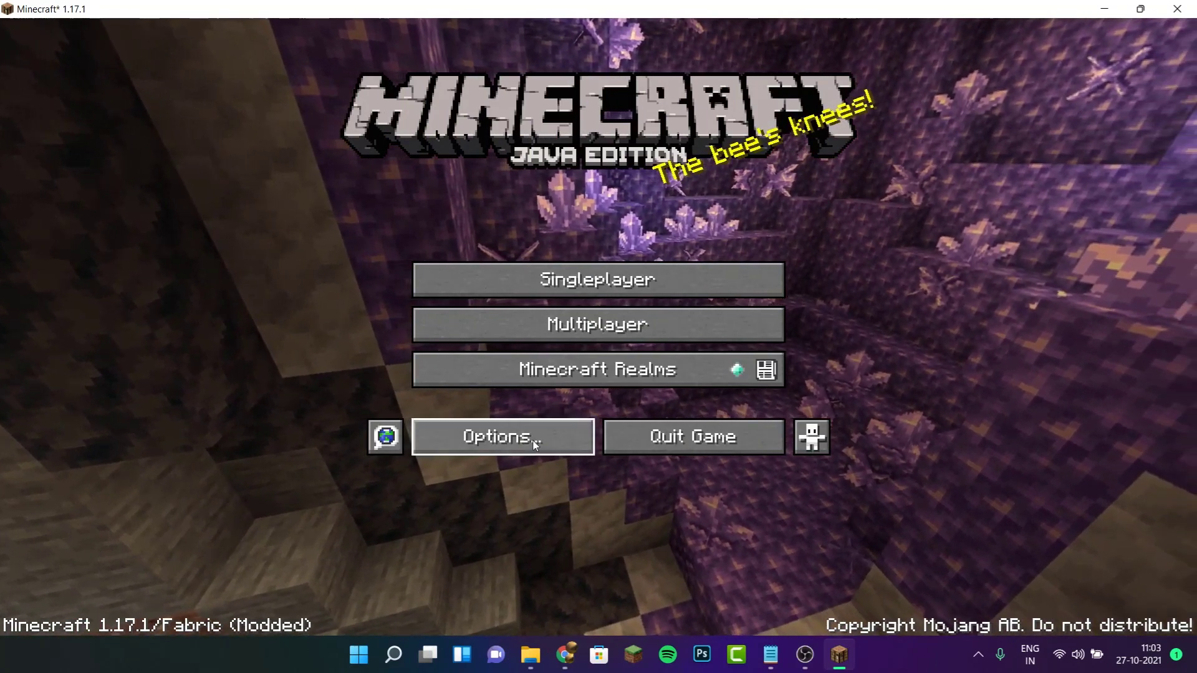
Open LambdaControls settings via Options > Controls and leave input Mode on Controller
click(534, 444)
click(762, 269)
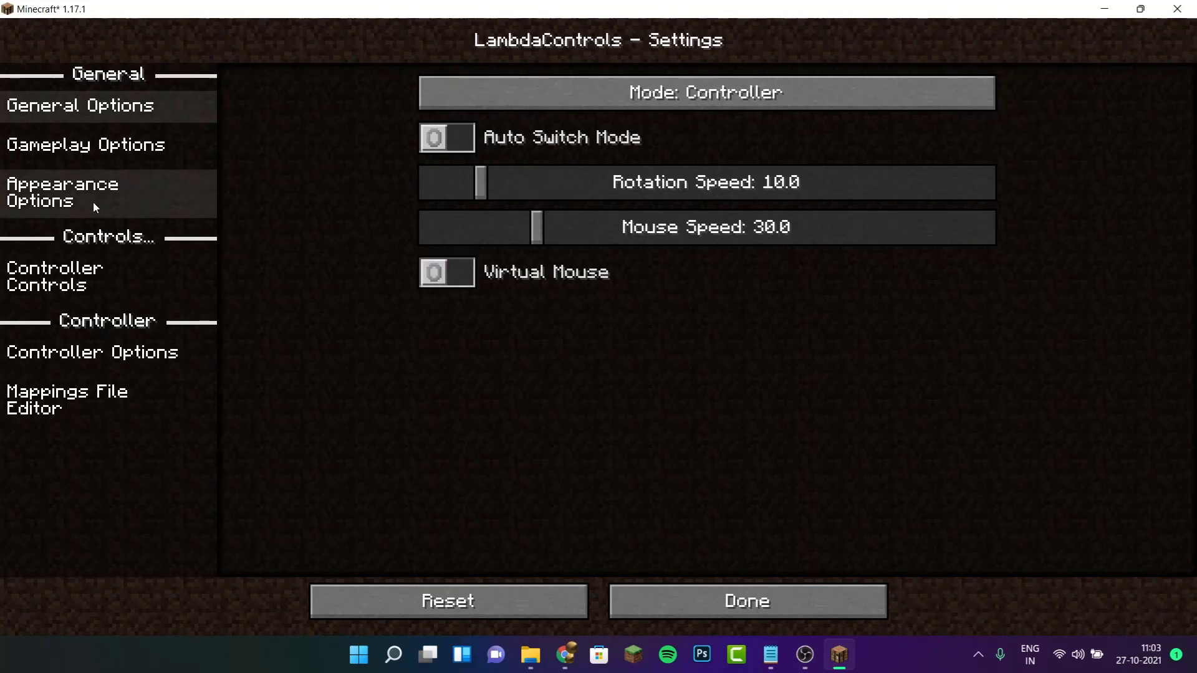
click(643, 96)
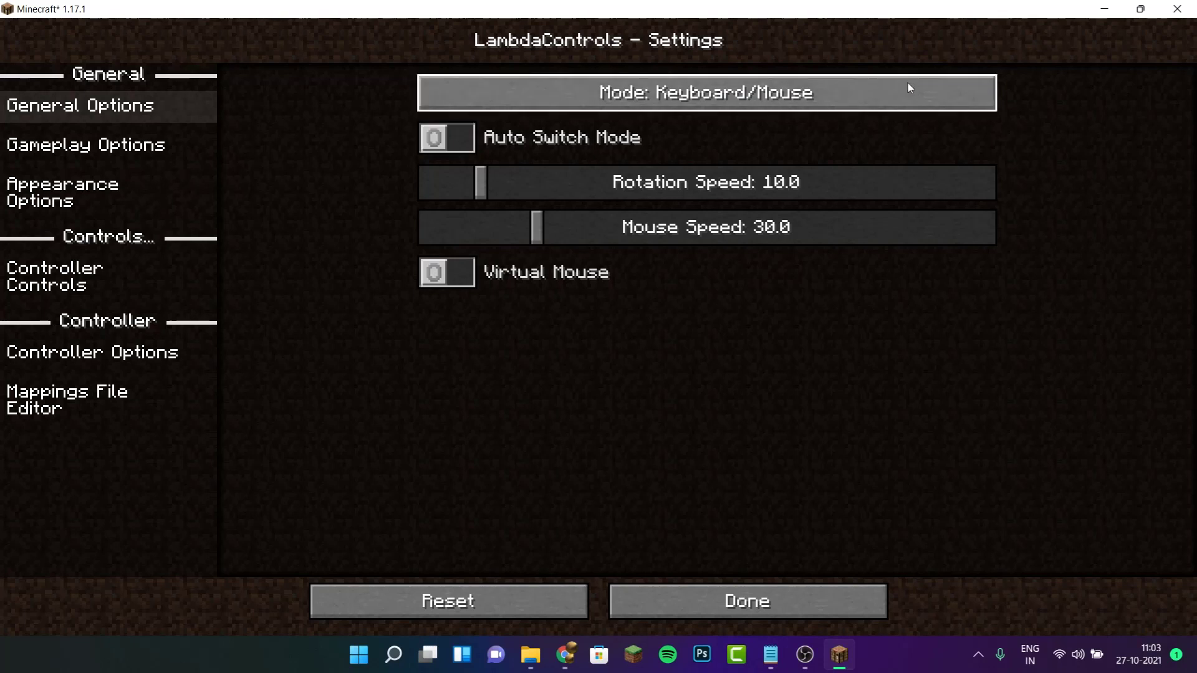
click(795, 92)
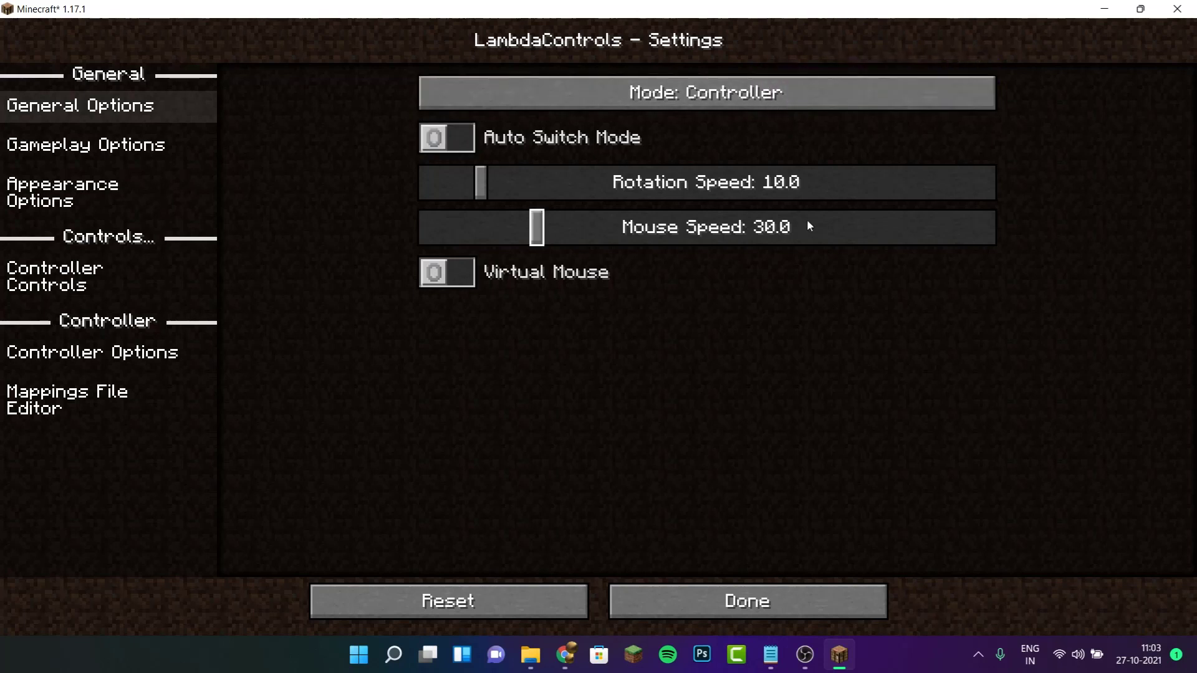
Review the Gameplay, Appearance and Controller Options pages, with both dead zones at 0.25
click(39, 145)
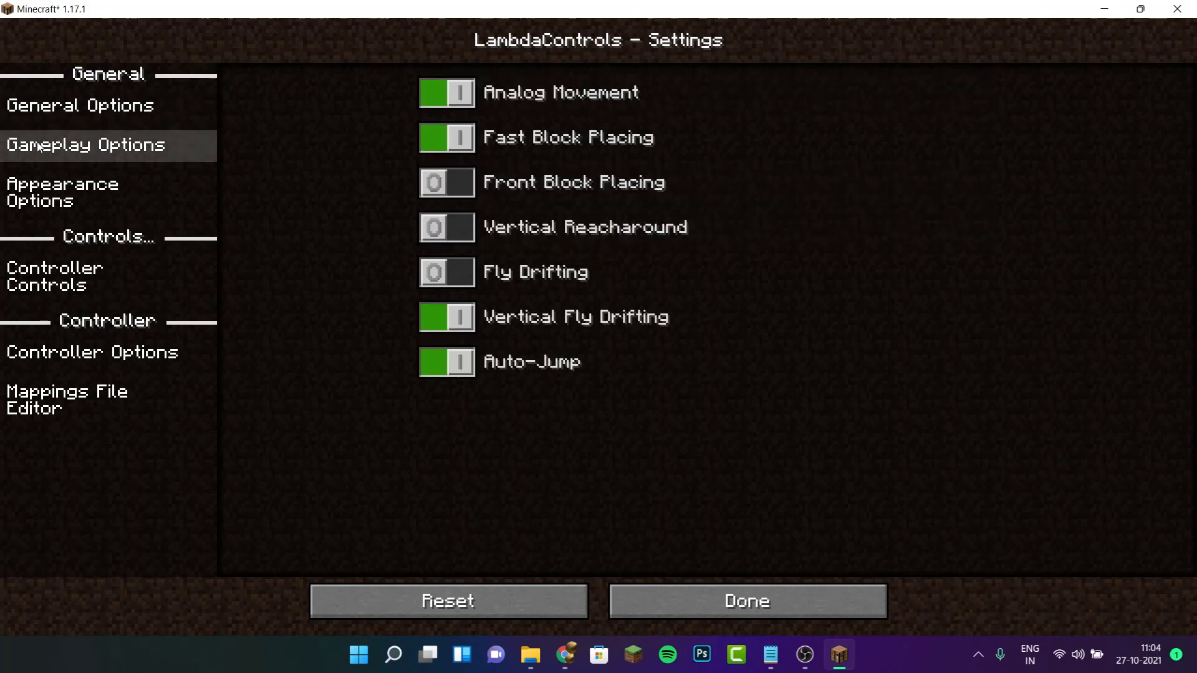
click(101, 205)
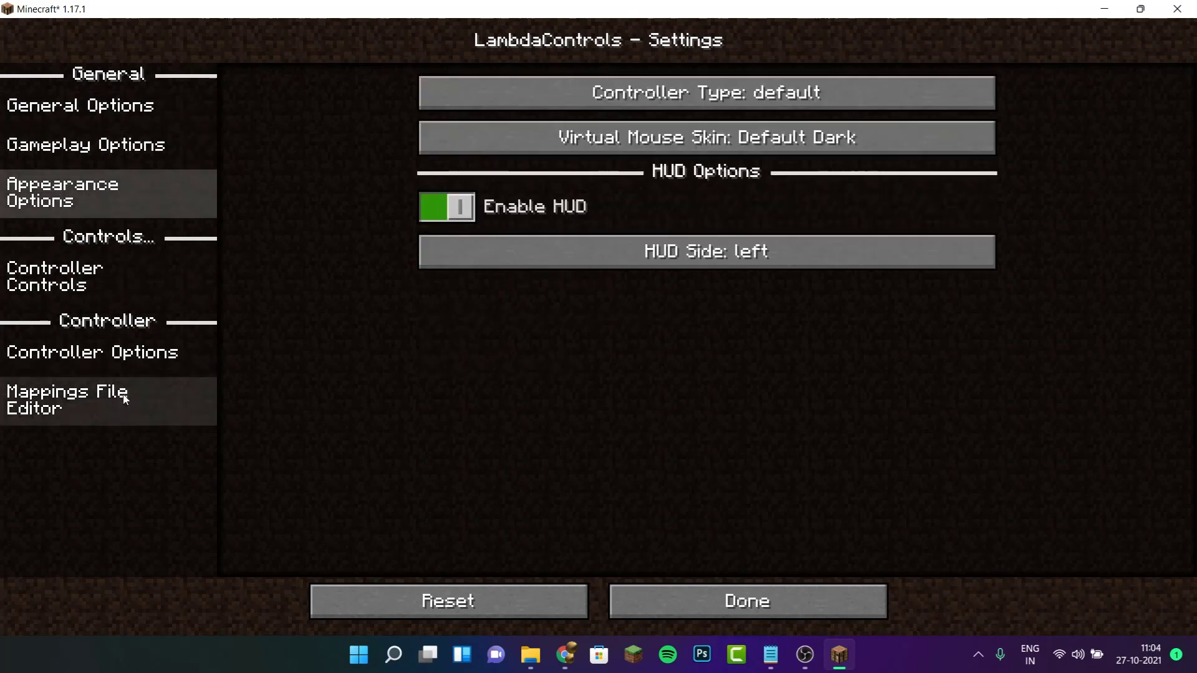
click(93, 352)
scroll(914, 187, down, 1)
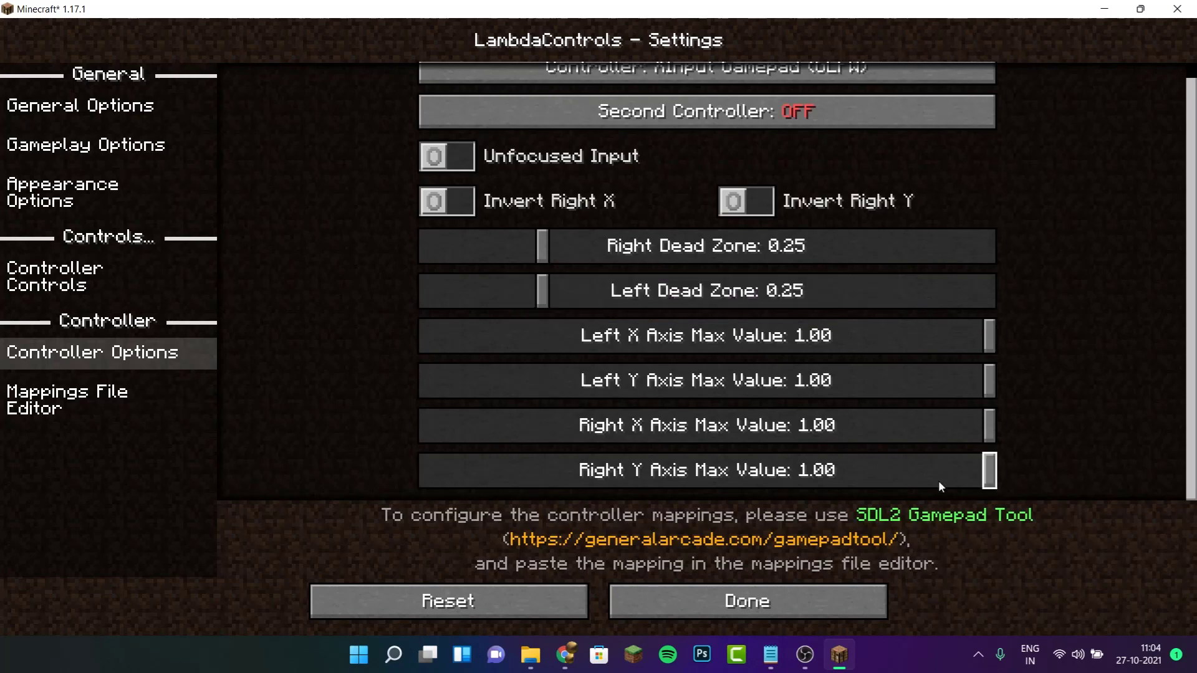
Confirm the Xbox Wireless Controller is connected over Bluetooth at 100% battery, then return to Minecraft
click(978, 653)
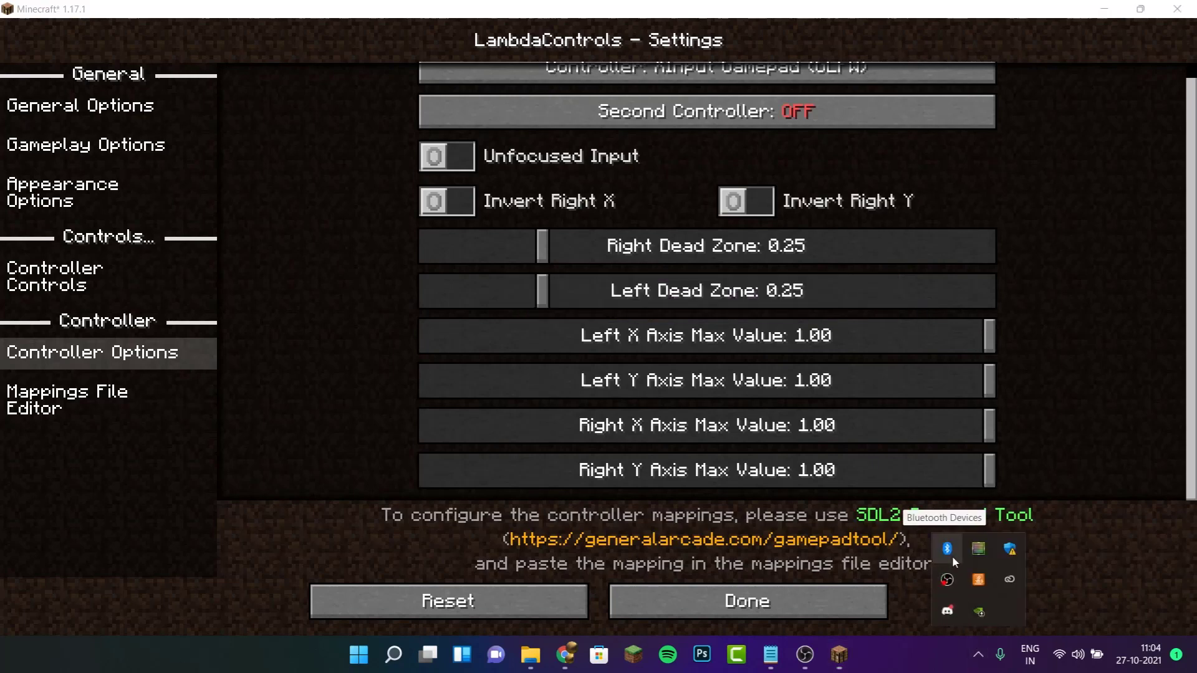
double_click(954, 551)
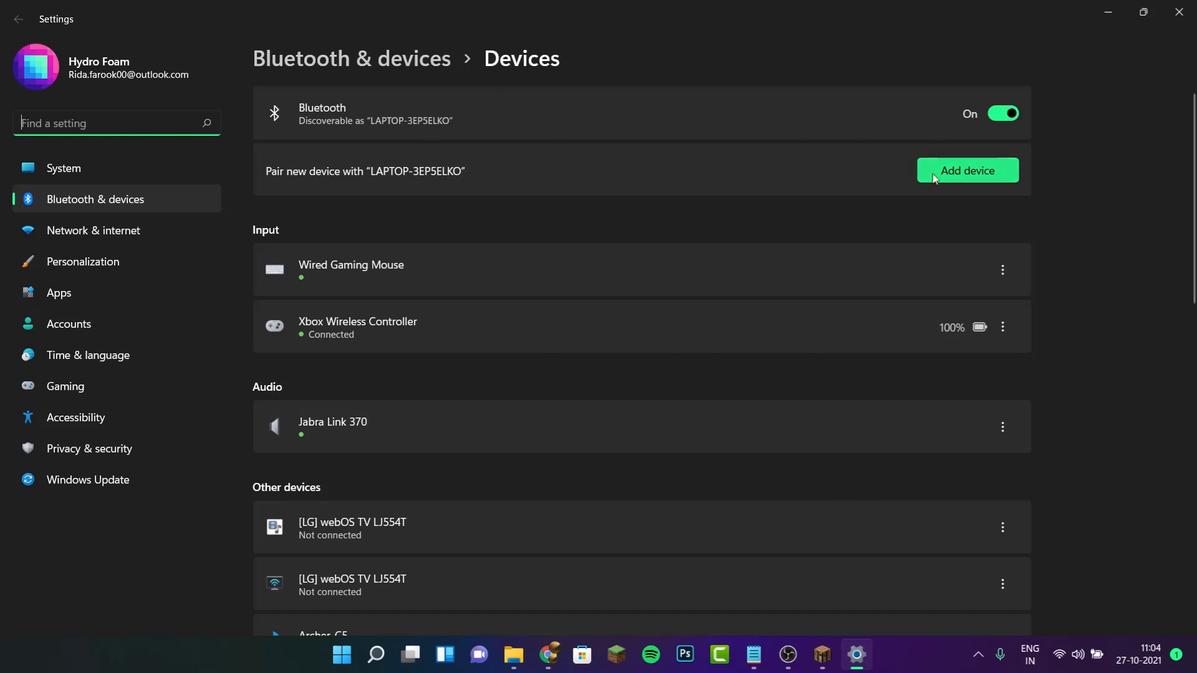
click(822, 655)
Back out to the title screen, load the 'controller' Singleplayer world, and walk forward
click(842, 606)
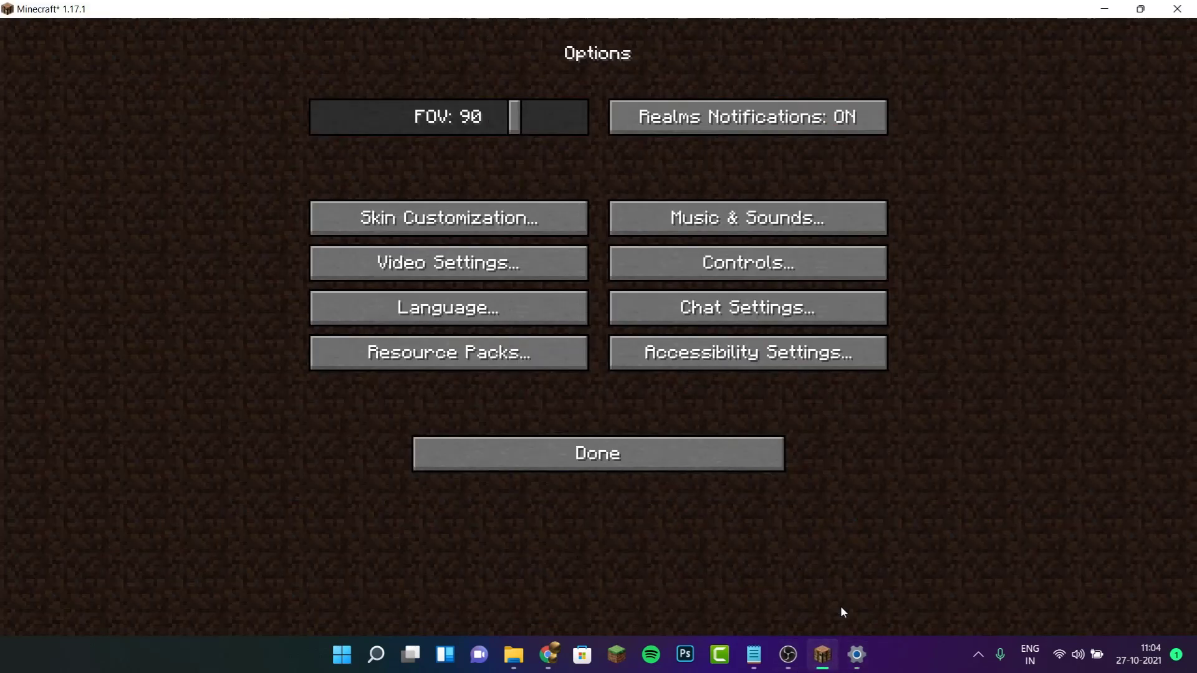
key(Escape)
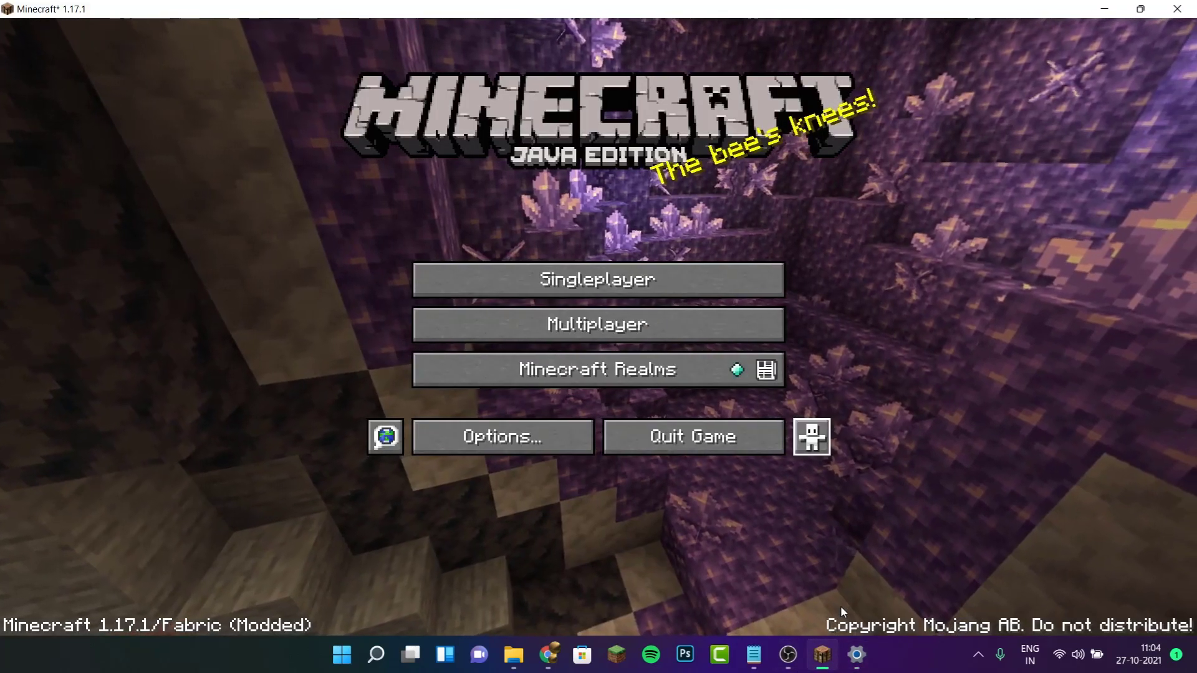
key(shift+Tab)
key(shift+Tab)
key(shift+Tab)
key(shift+Tab)
key(shift+Tab)
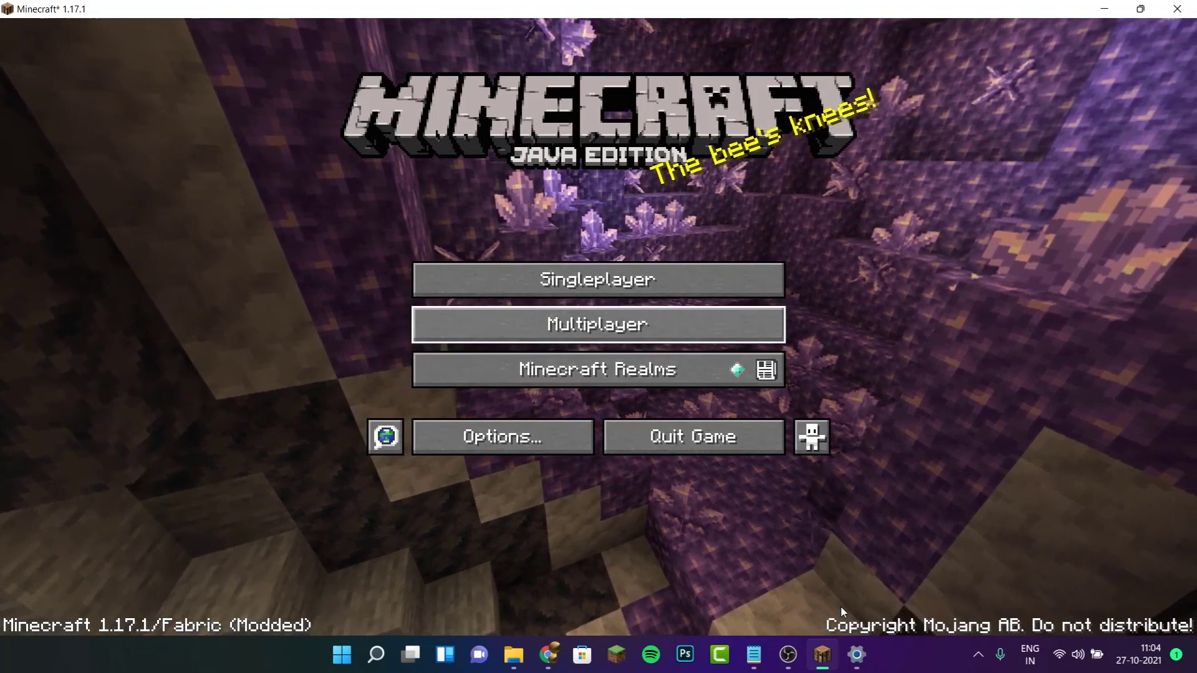
key(Return)
key(Tab)
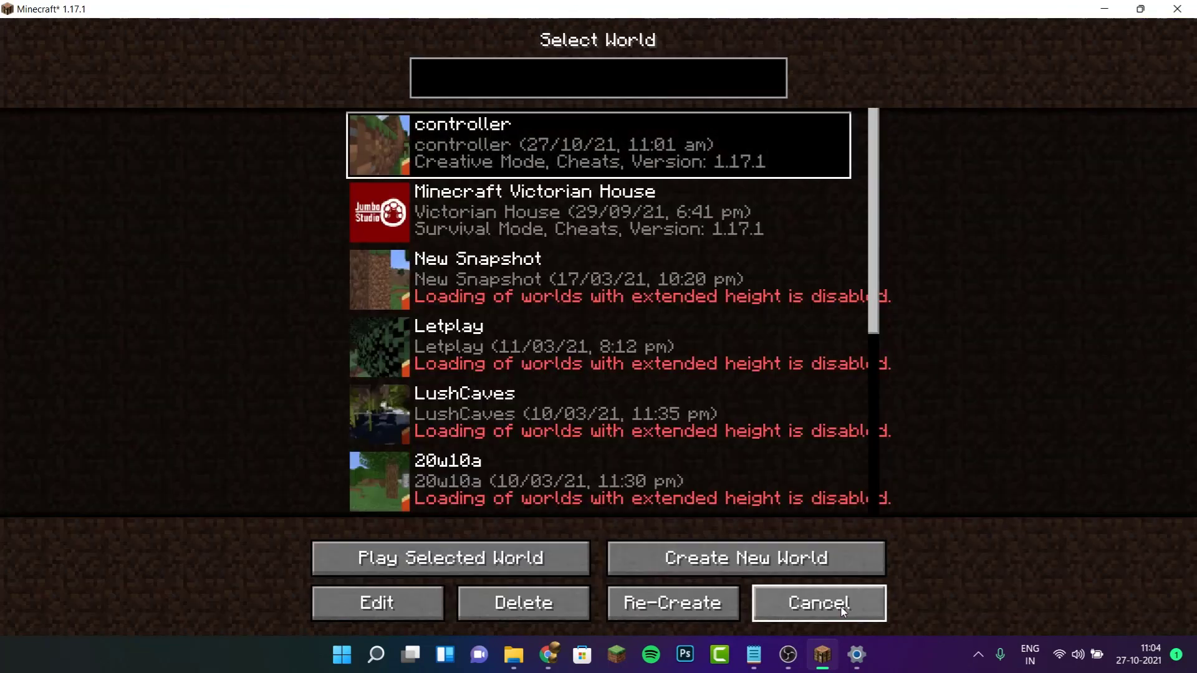
key(Return)
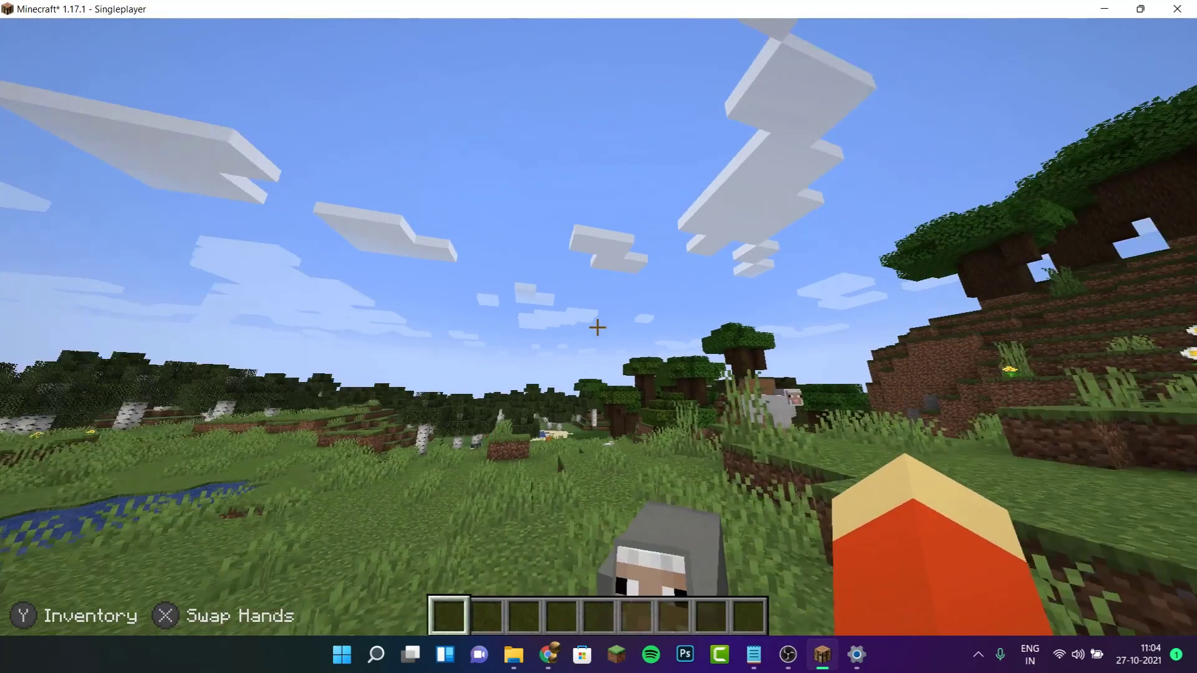
key(w)
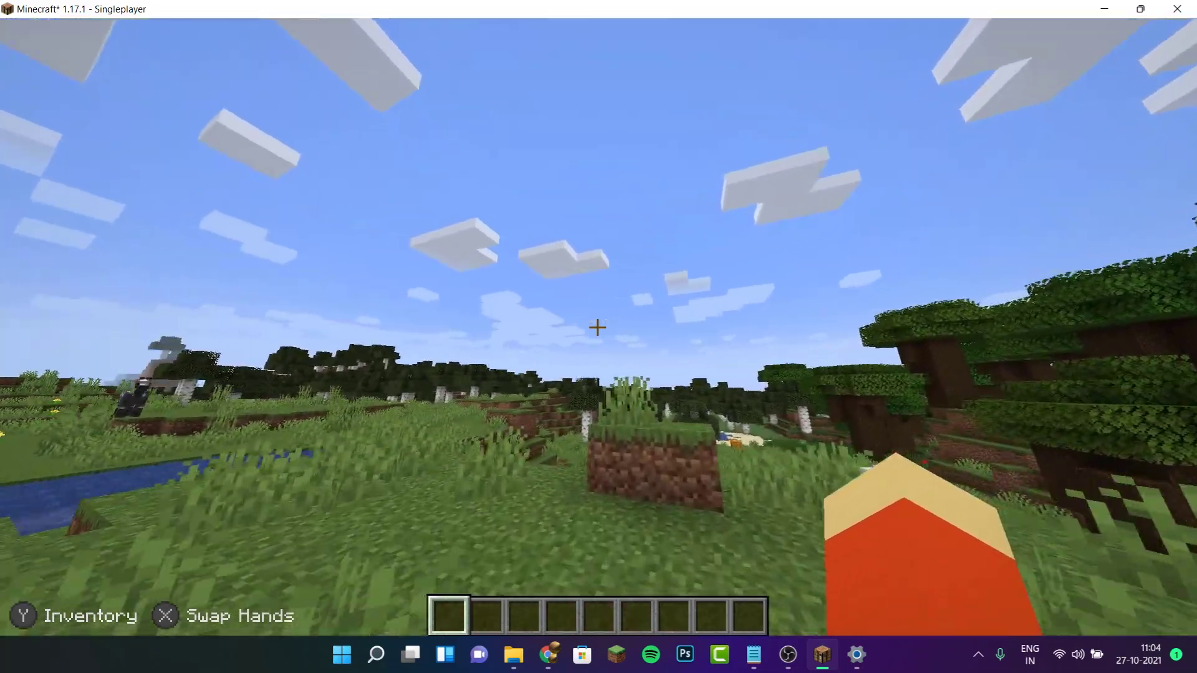